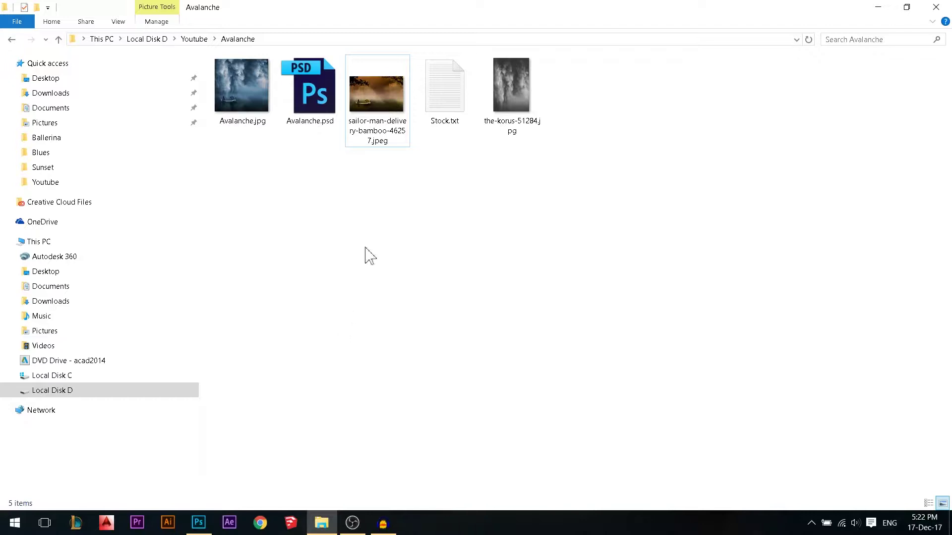
Create a new 2500 × 2500 px document at 300 resolution with File > New
click(199, 522)
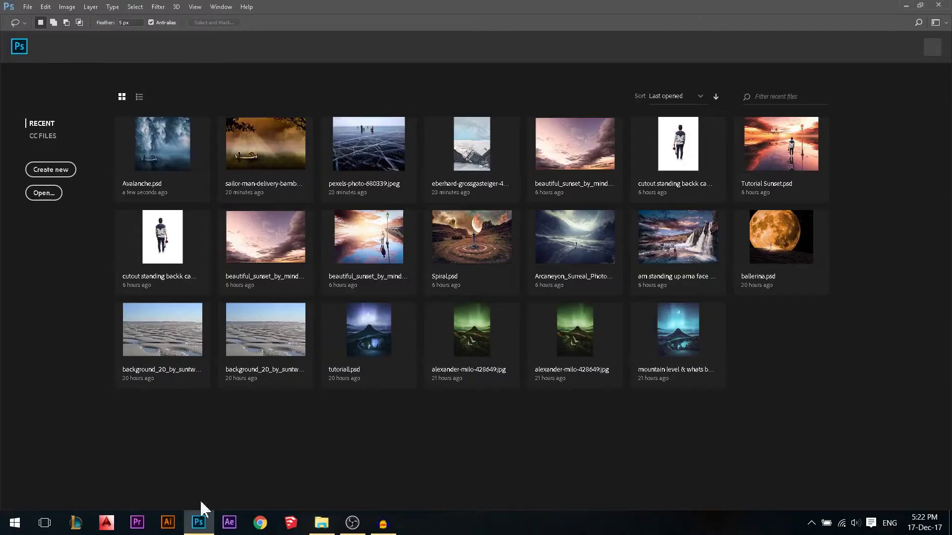
click(29, 8)
click(37, 19)
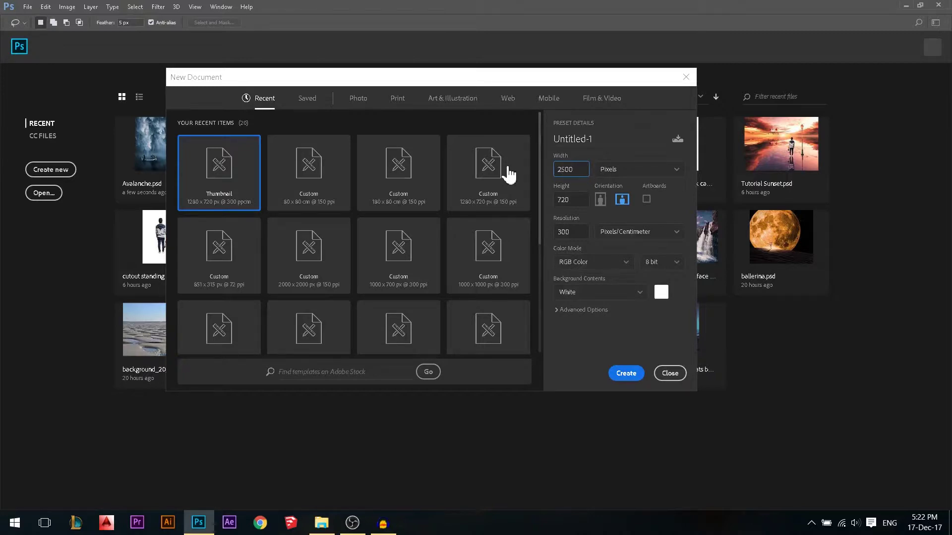
click(569, 198)
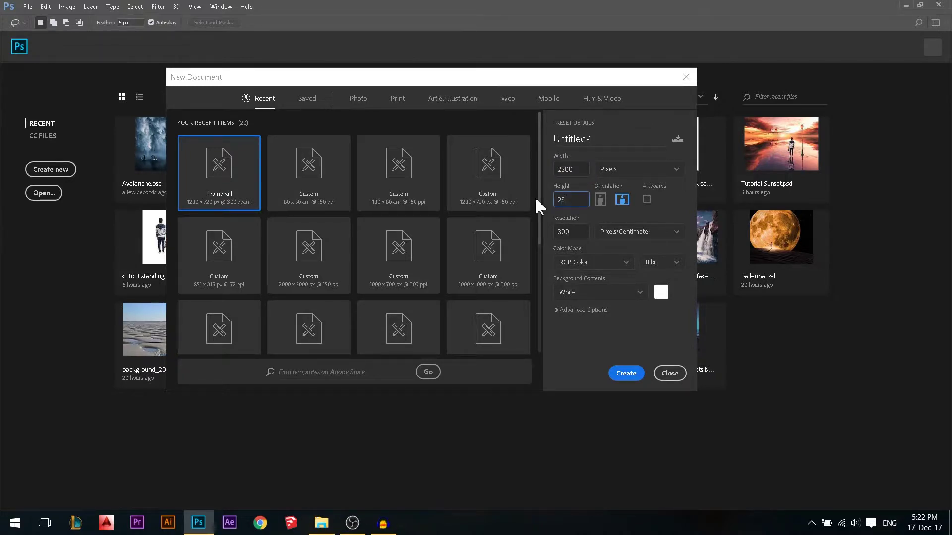
key(Return)
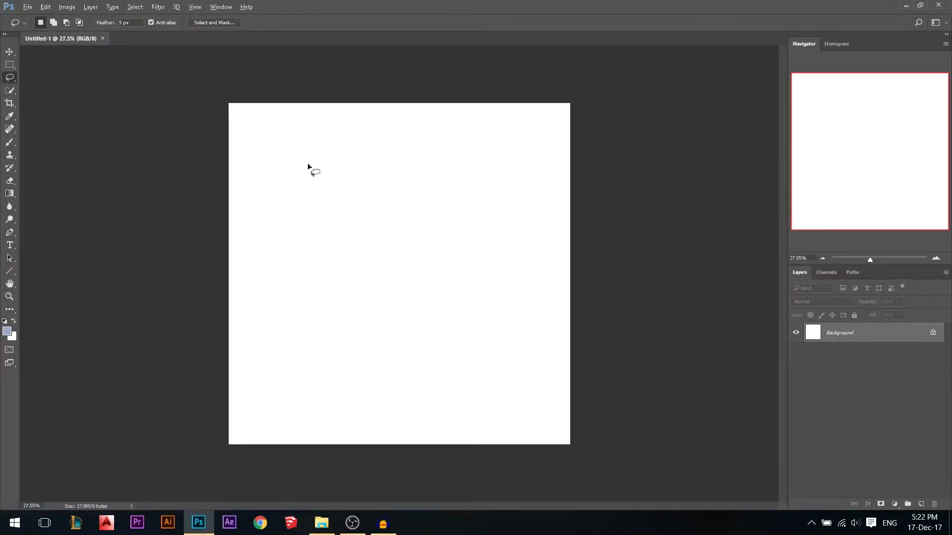
Place the sailor photo from the Avalanche folder and move it down the canvas
click(321, 522)
drag(352, 106, 345, 355)
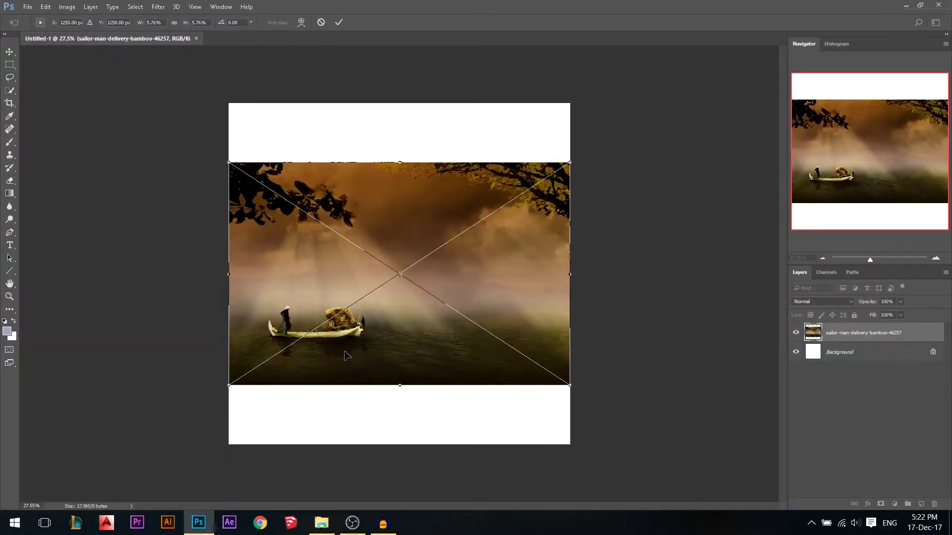
key(Return)
mouse_move(387, 278)
mouse_down()
mouse_move(388, 316)
mouse_move(394, 310)
mouse_up()
click(10, 52)
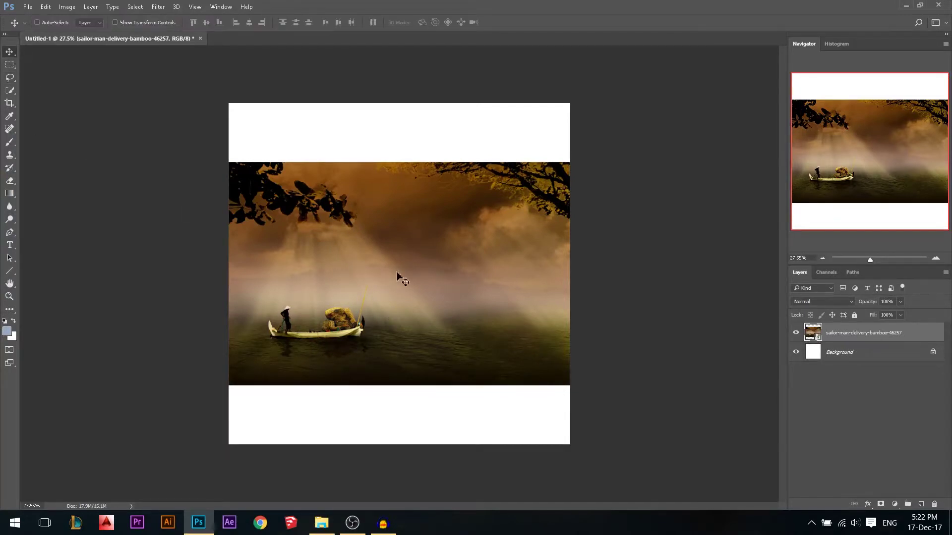
drag(397, 275, 403, 325)
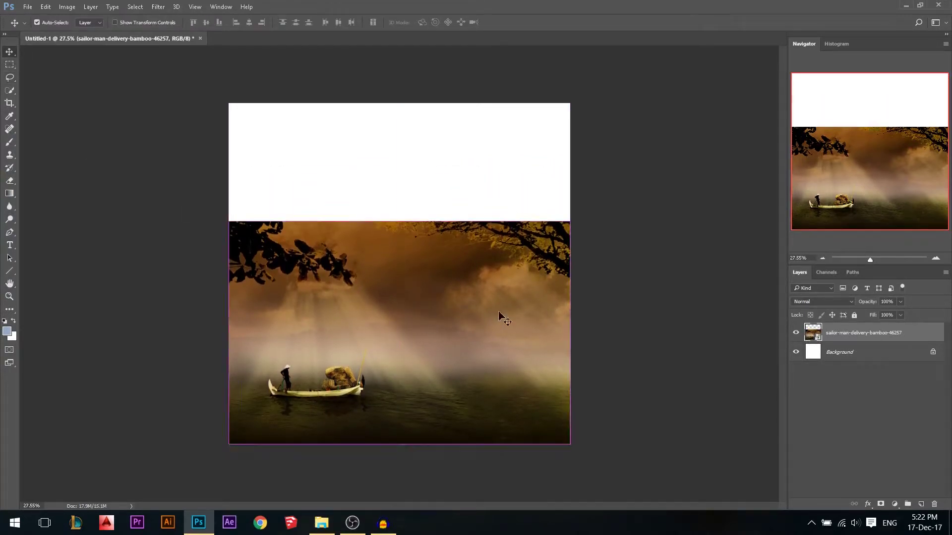
Enlarge the sailor photo with Free Transform to fill the canvas width
key(ctrl+t)
drag(570, 221, 629, 173)
key(Return)
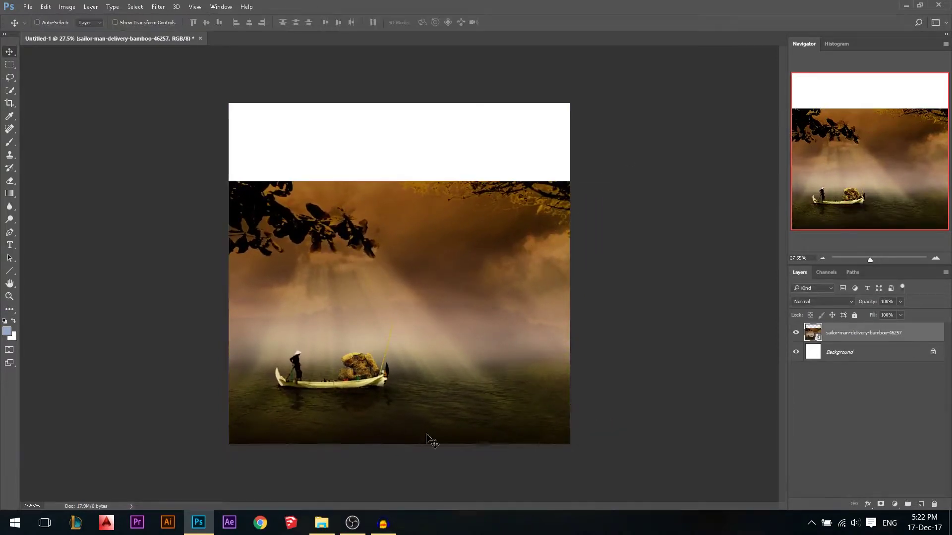
Place the-korus-51284 clouds, stretch them to canvas width and raise them to the top
click(321, 522)
drag(511, 89, 393, 239)
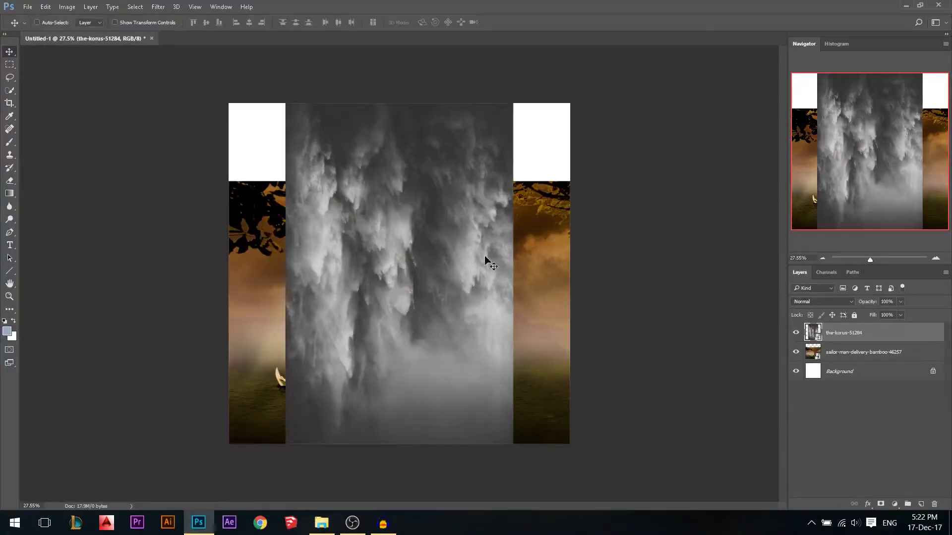
drag(517, 275, 570, 274)
drag(504, 309, 490, 234)
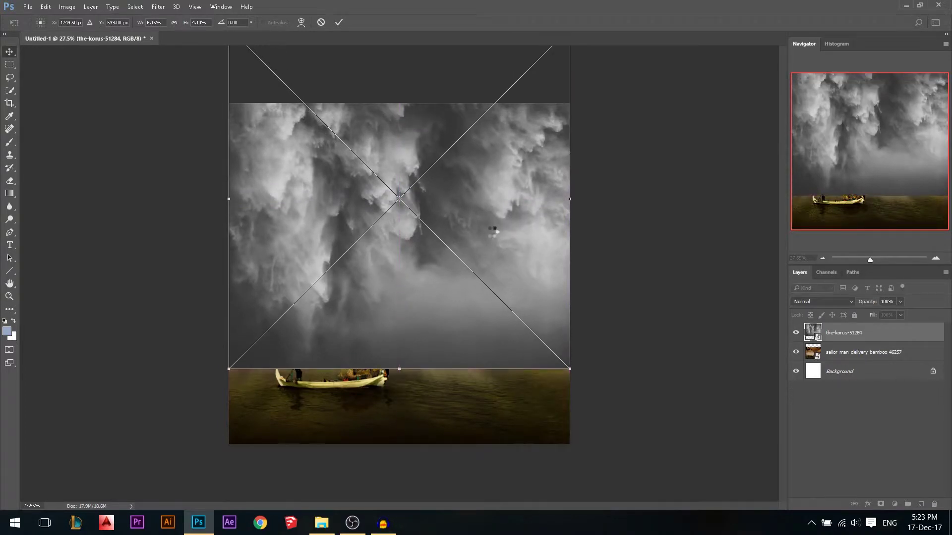
Fill the Background layer with pale blue #96aec5
click(815, 372)
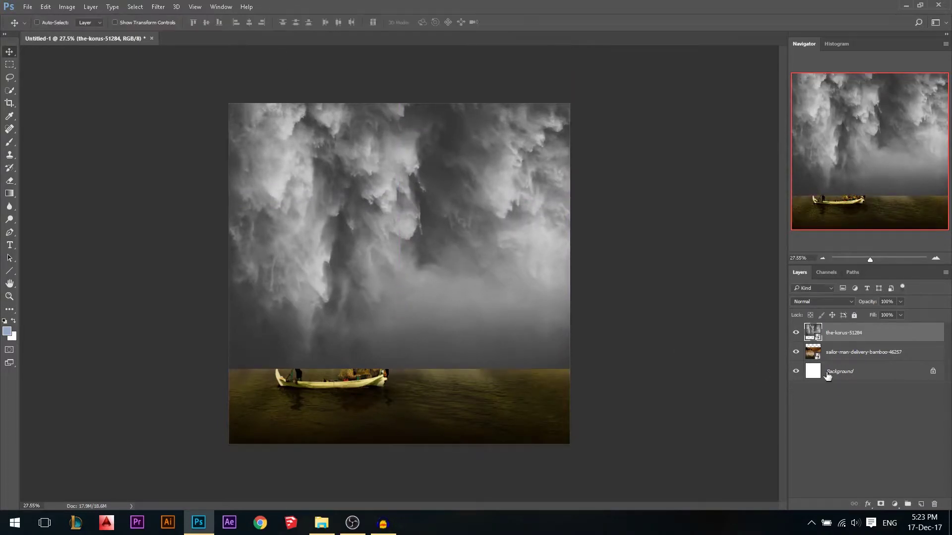
click(7, 331)
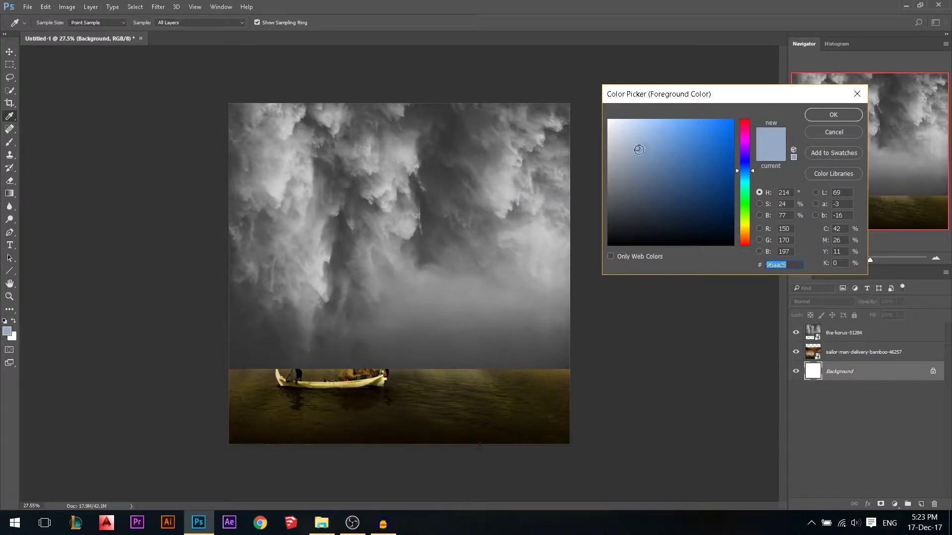
click(746, 173)
click(838, 112)
key(alt+BackSpace)
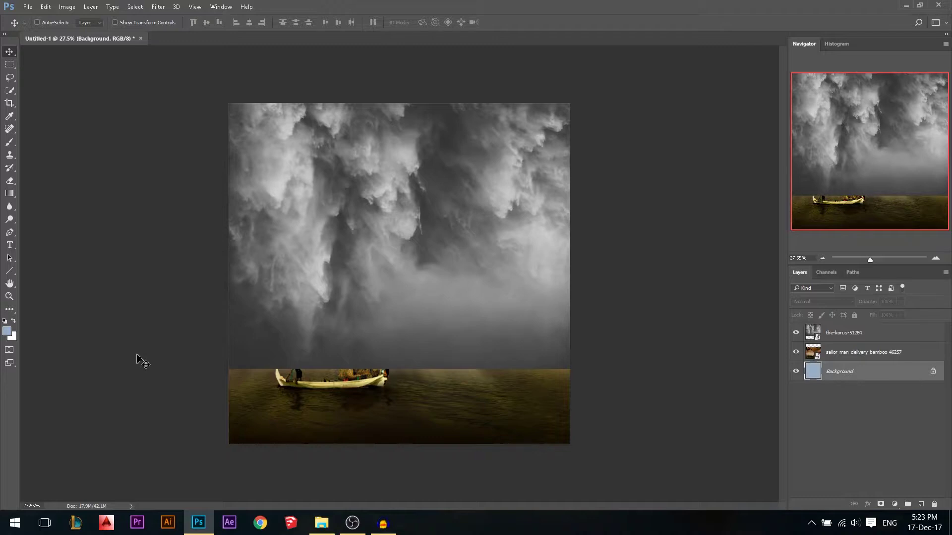
Mask the-korus-51284 clouds with a gradient fading their lower edge so the boat shows
click(833, 333)
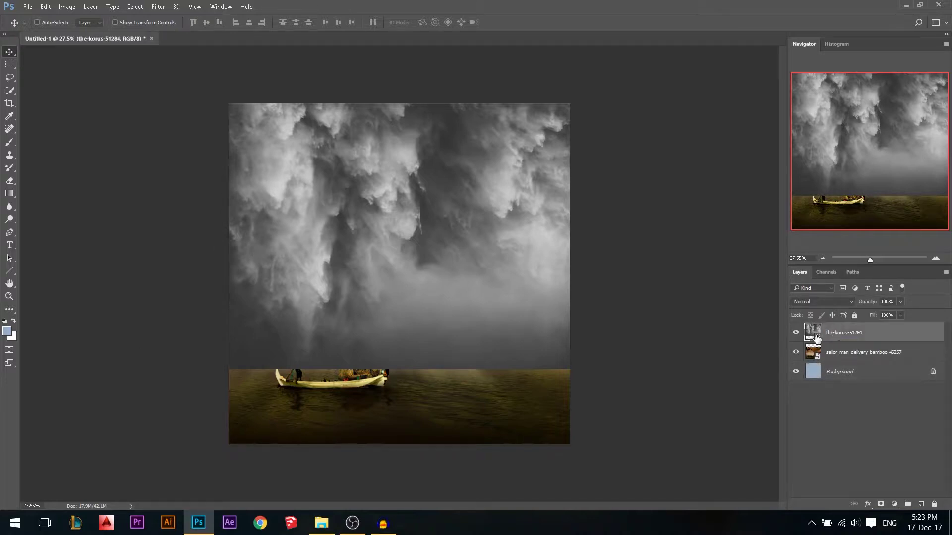
click(877, 496)
click(844, 334)
click(880, 504)
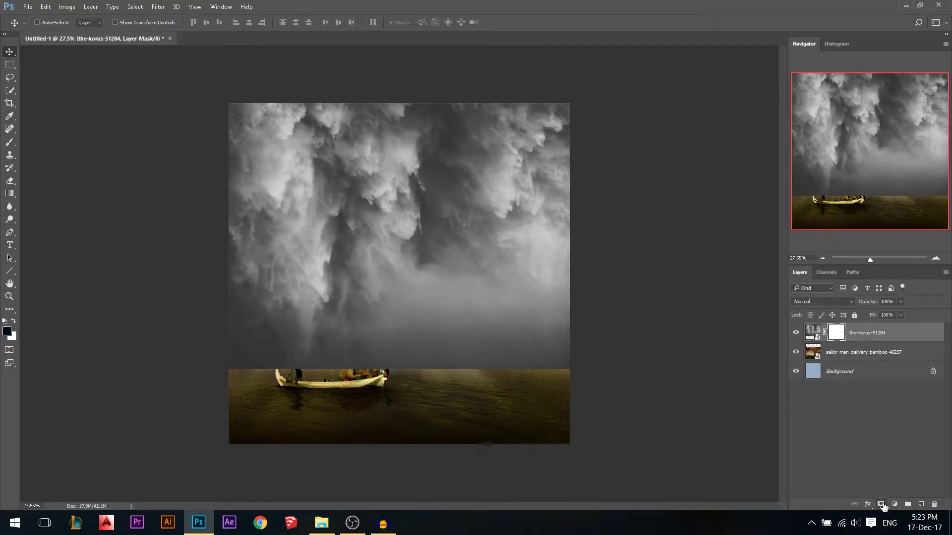
click(9, 193)
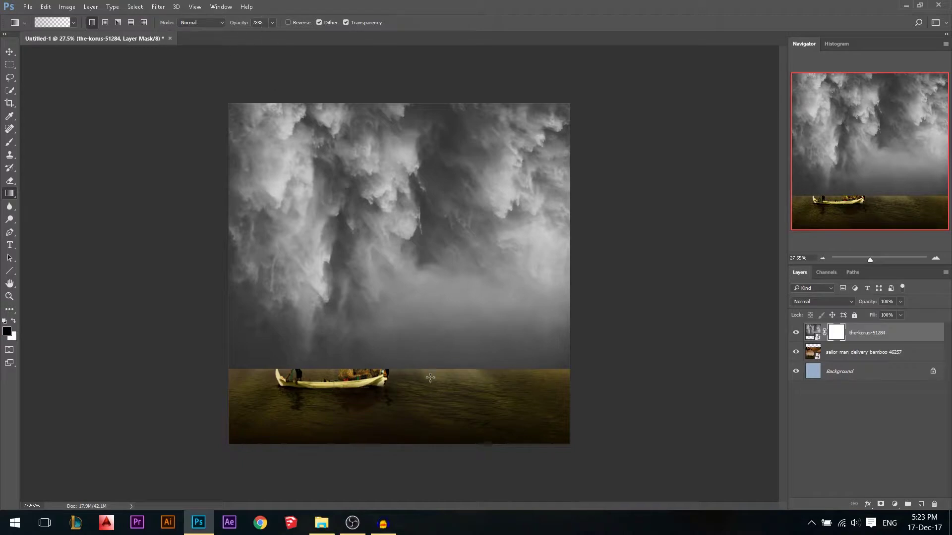
drag(411, 397, 411, 270)
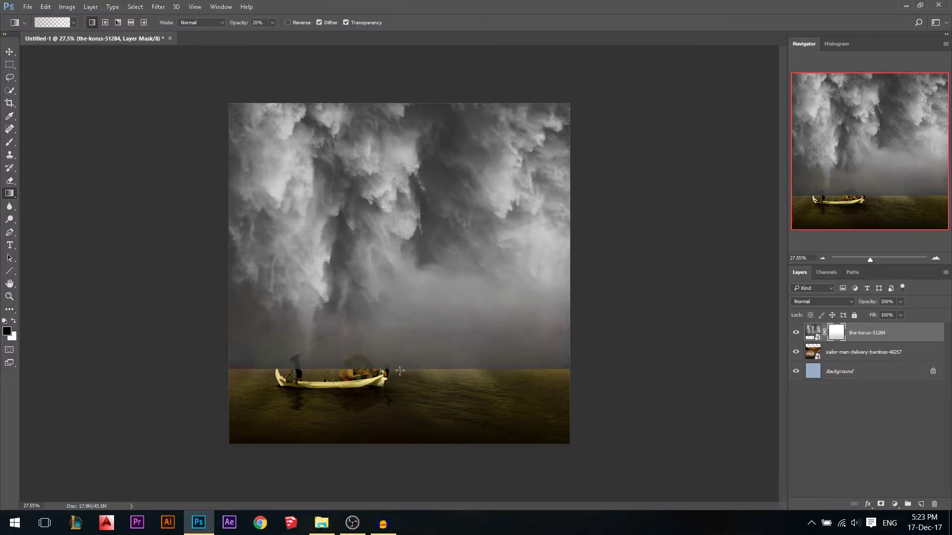
drag(402, 311, 380, 370)
drag(382, 297, 379, 368)
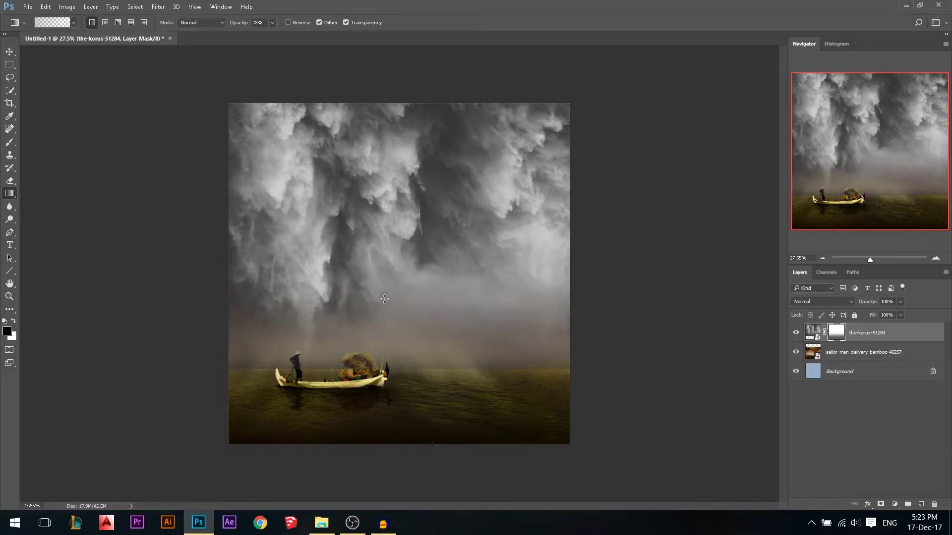
drag(380, 297, 380, 371)
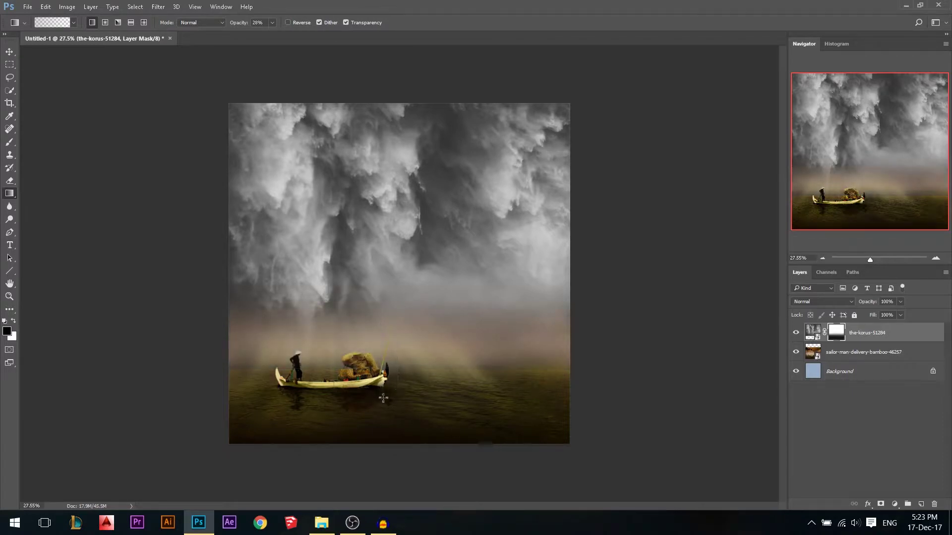
Mask the sailor layer with a gradient so its top dissolves into fog
click(830, 352)
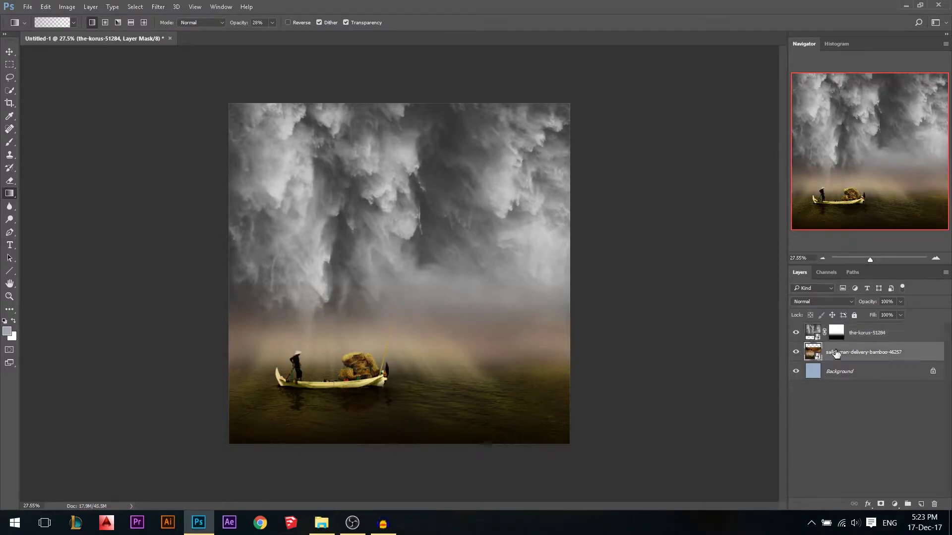
click(881, 504)
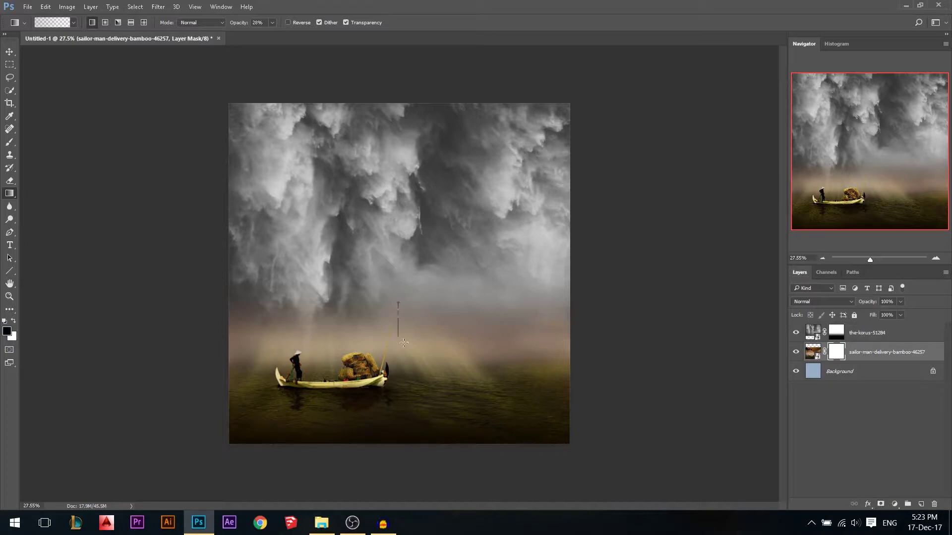
drag(404, 342, 398, 399)
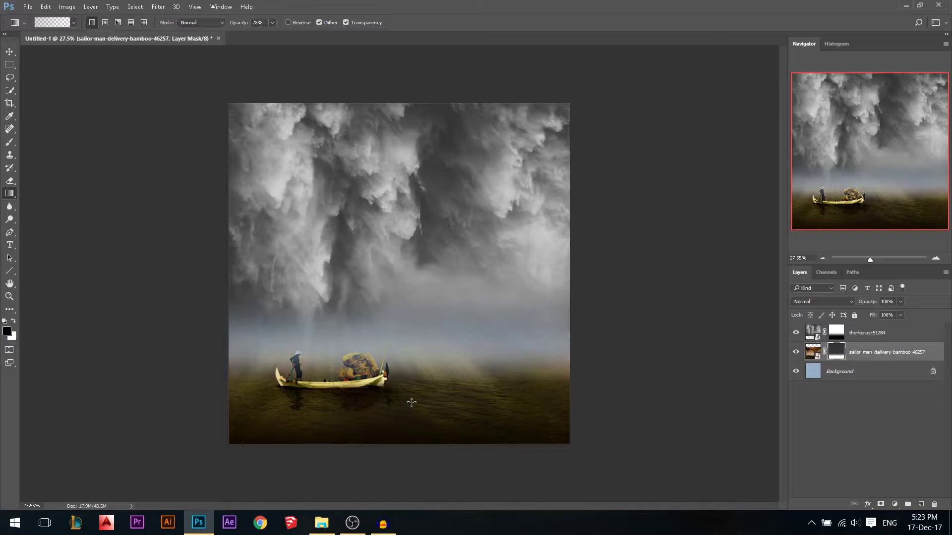
click(9, 51)
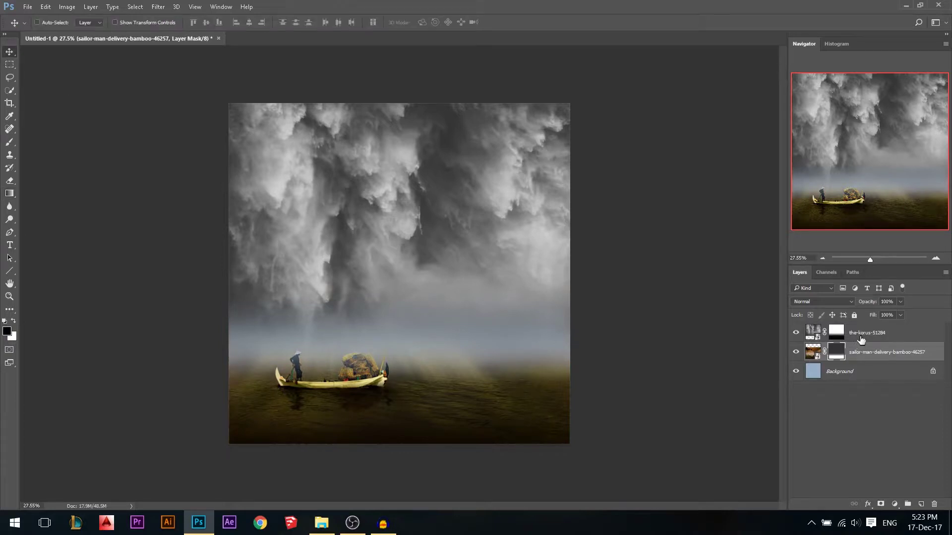
Add a colorized Hue/Saturation adjustment at hue 204, saturation 22 for a blue-grey tint
click(861, 340)
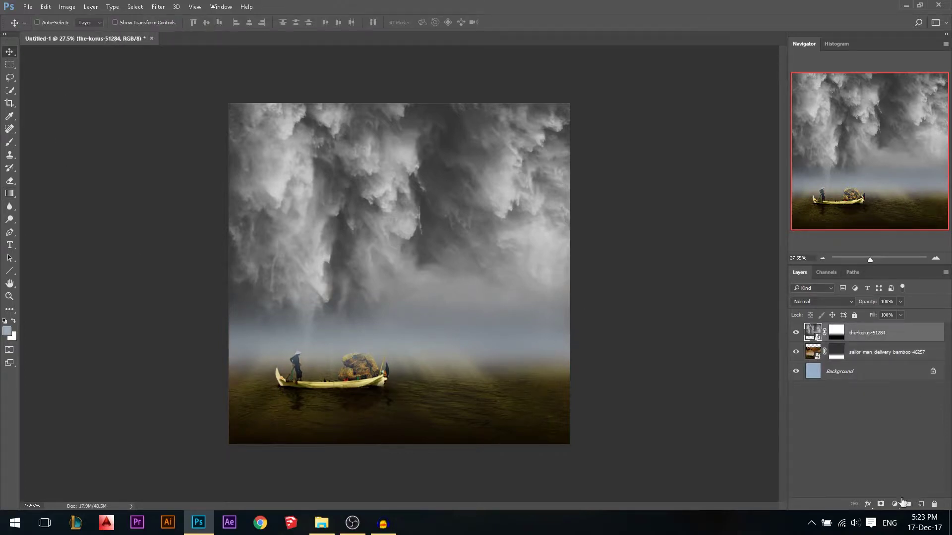
click(894, 504)
click(858, 375)
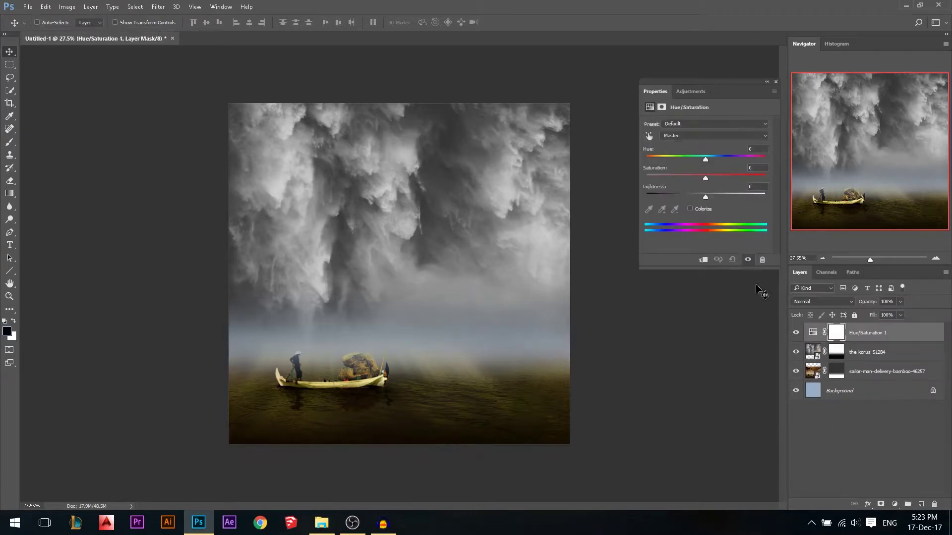
click(696, 212)
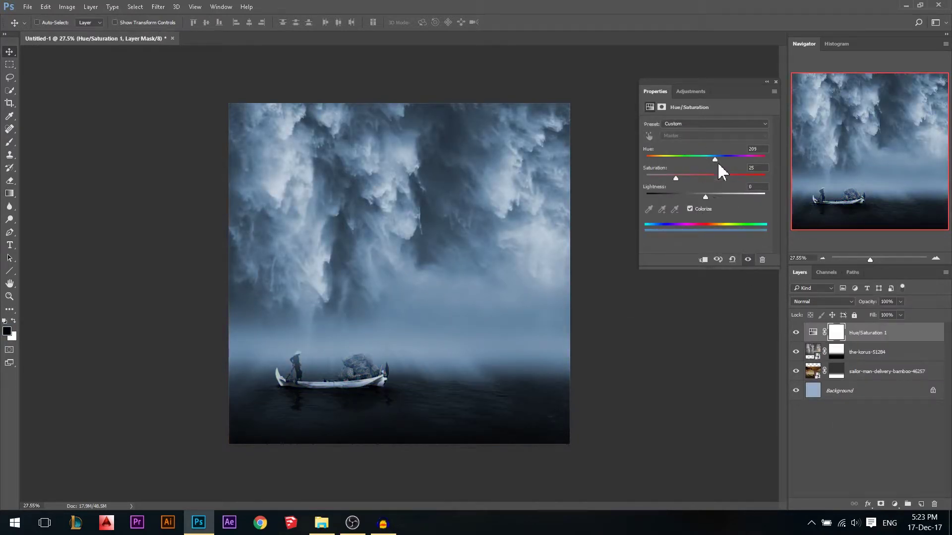
mouse_move(715, 158)
mouse_down()
mouse_move(727, 158)
mouse_move(699, 157)
mouse_move(713, 155)
mouse_up()
mouse_move(670, 177)
mouse_down()
mouse_move(705, 176)
mouse_move(685, 175)
mouse_up()
click(774, 81)
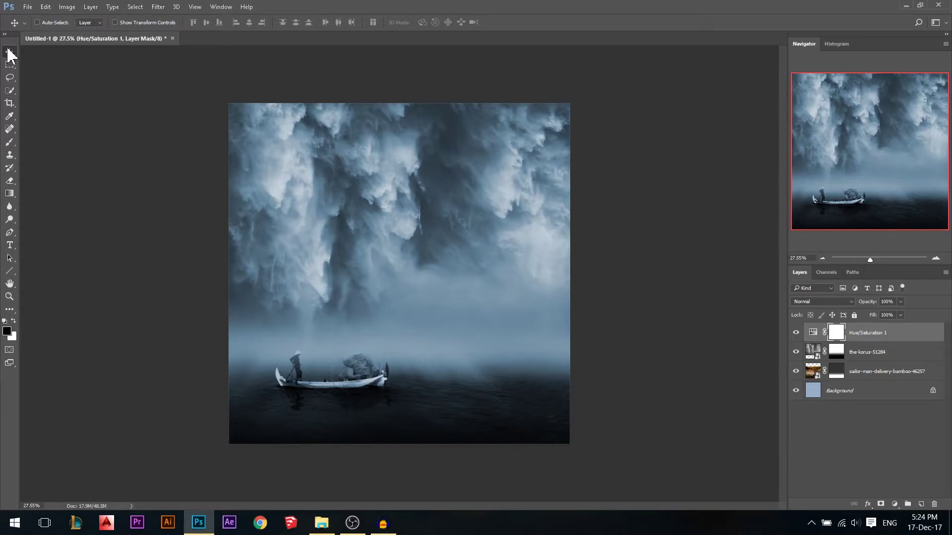
Duplicate the-korus-51284 cloud layer and flip the original vertically
click(813, 353)
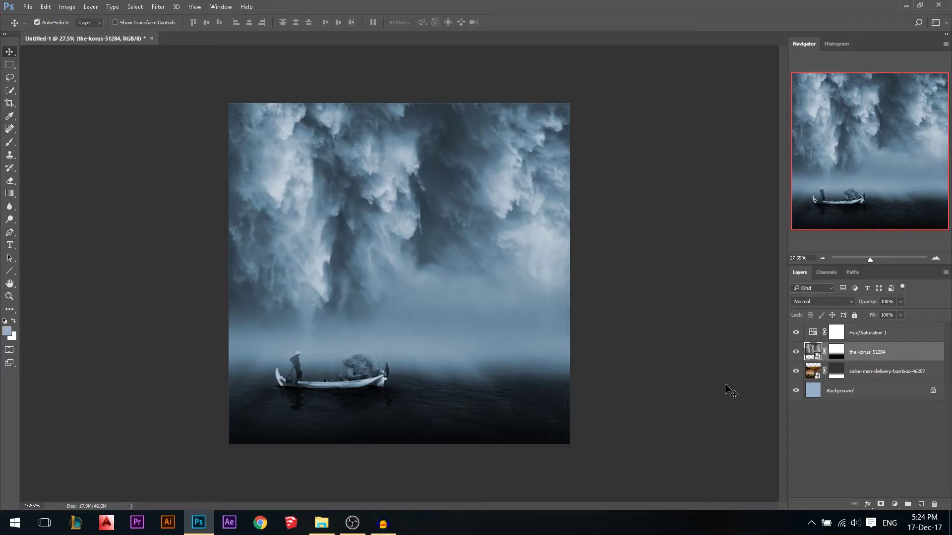
key(ctrl+j)
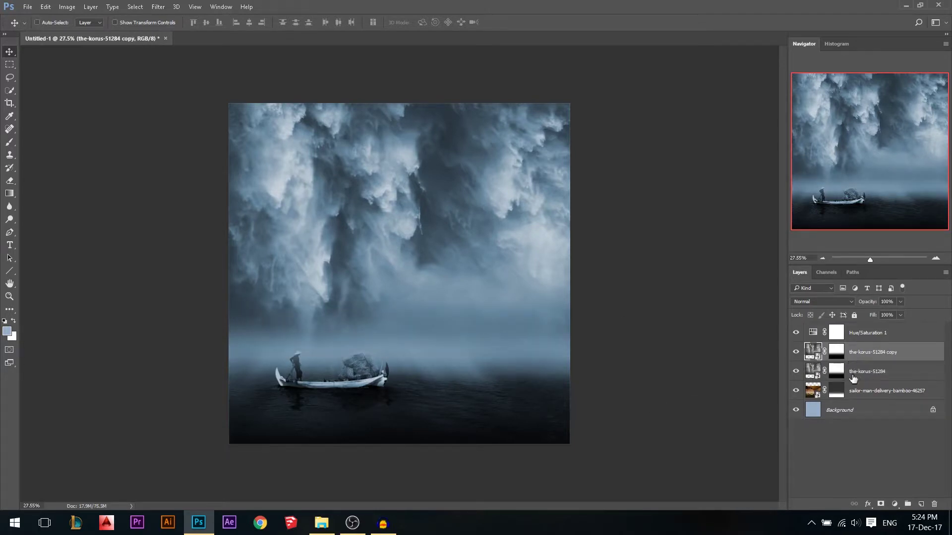
click(855, 374)
key(ctrl+t)
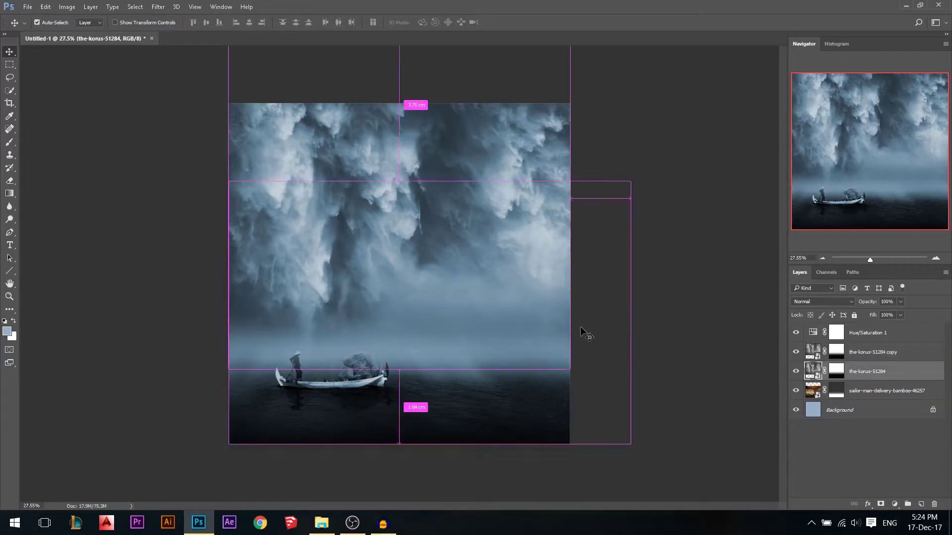
right_click(459, 230)
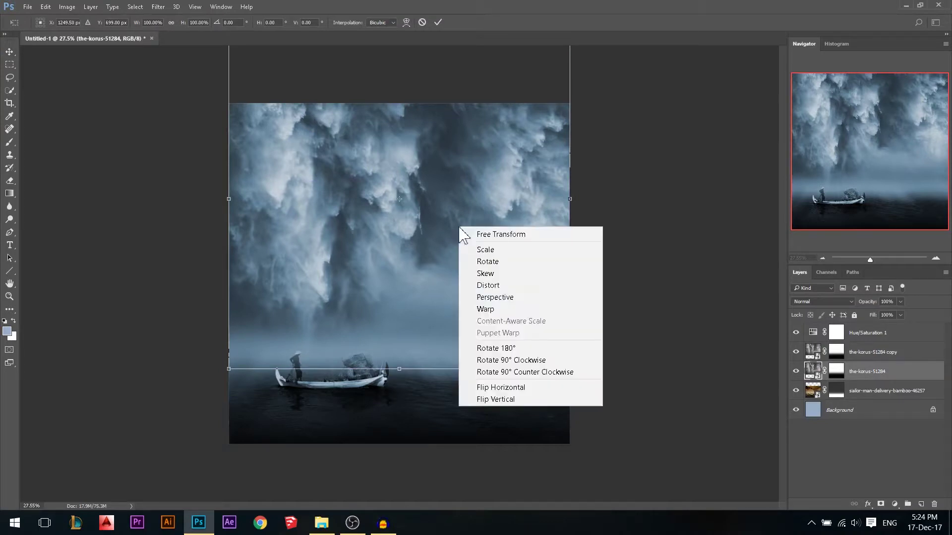
click(506, 399)
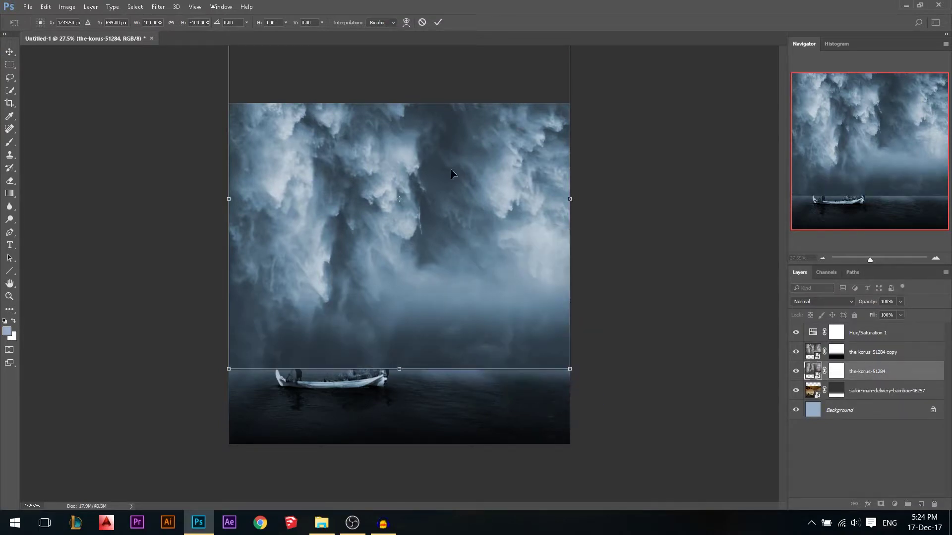
Move the flipped clouds down over the water and set them to Soft Light
drag(422, 188, 441, 395)
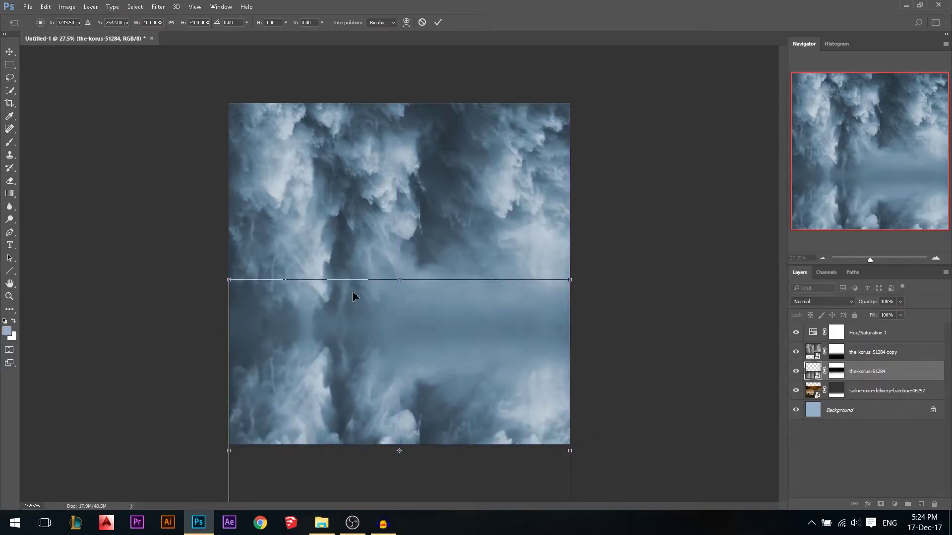
key(Return)
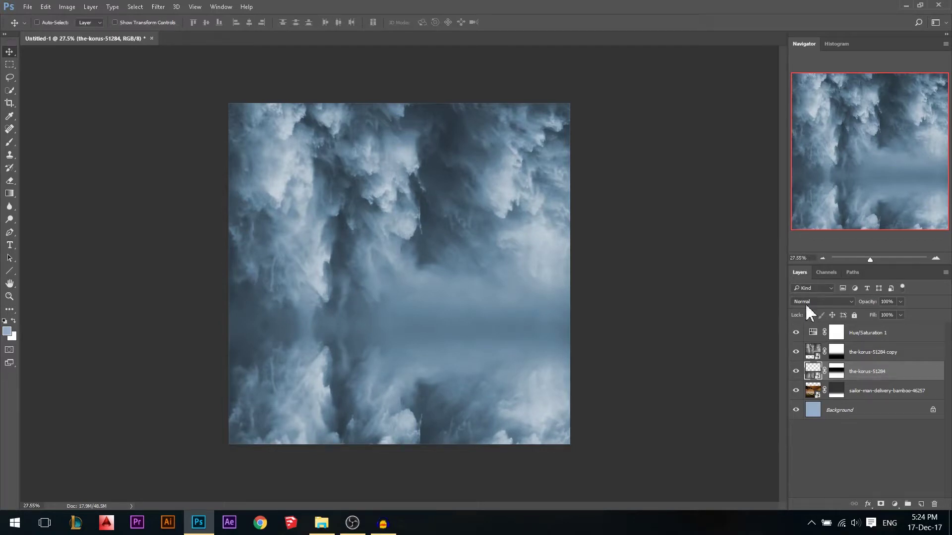
click(822, 301)
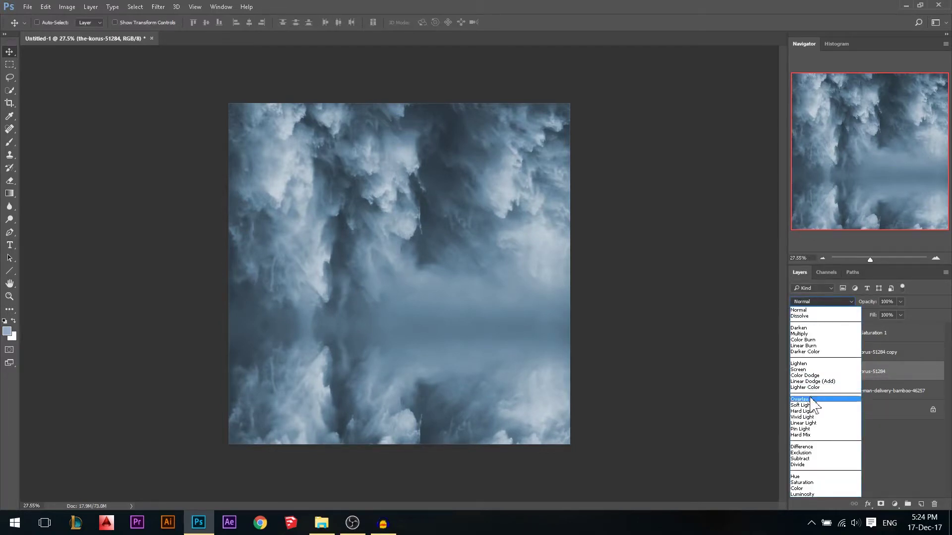
click(808, 418)
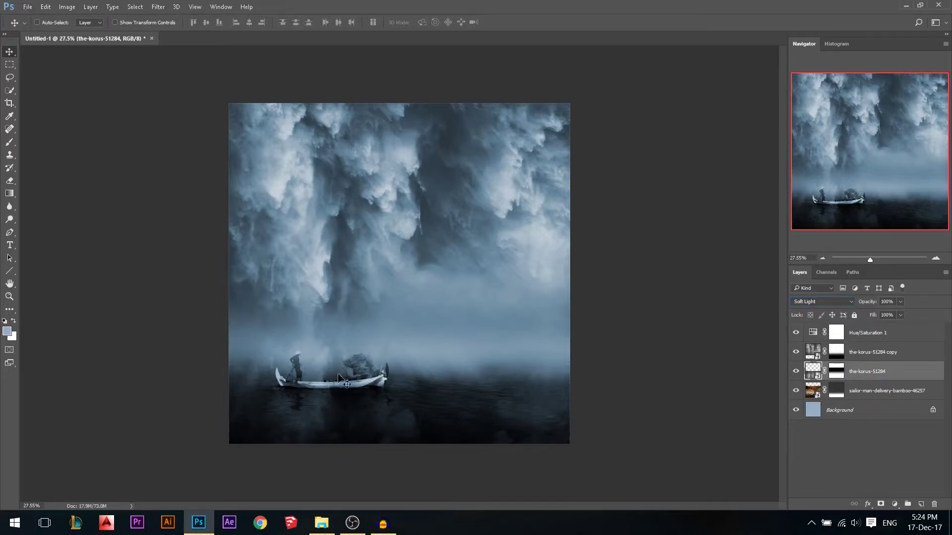
Shift the flipped fog layer slightly sideways
scroll(293, 432, up, 6)
scroll(279, 359, up, 2)
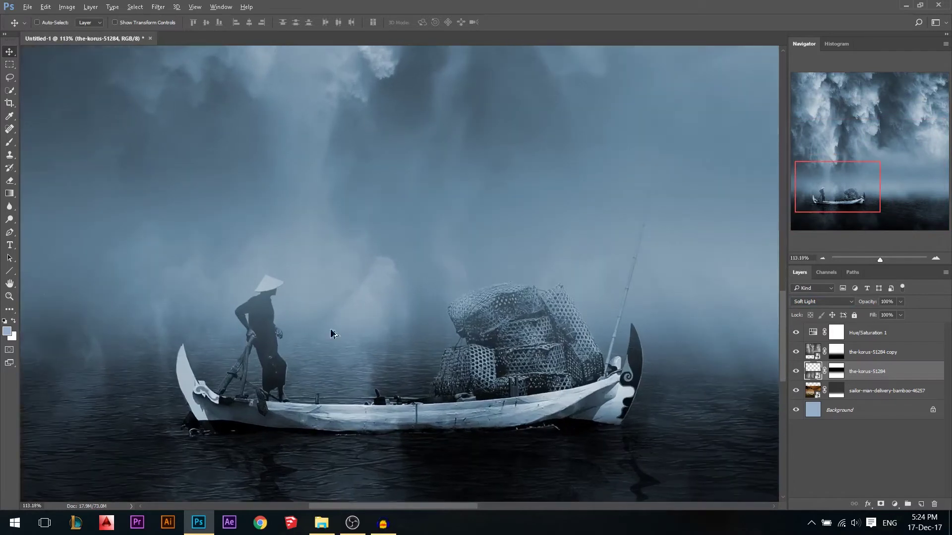
drag(268, 320, 332, 329)
Paint black on the-korus-51284 mask along the hull and around the baskets, brush about 56–71 px
scroll(194, 369, up, 2)
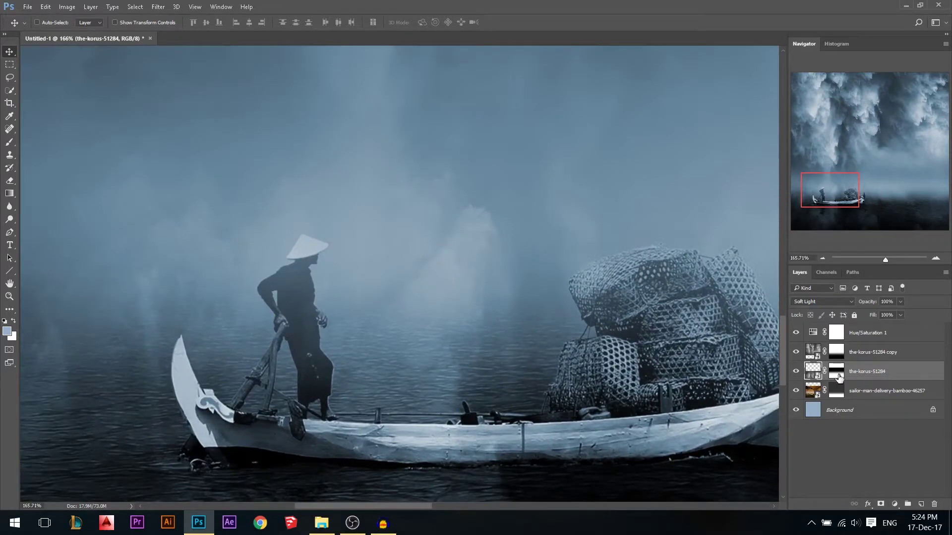
click(838, 376)
click(5, 321)
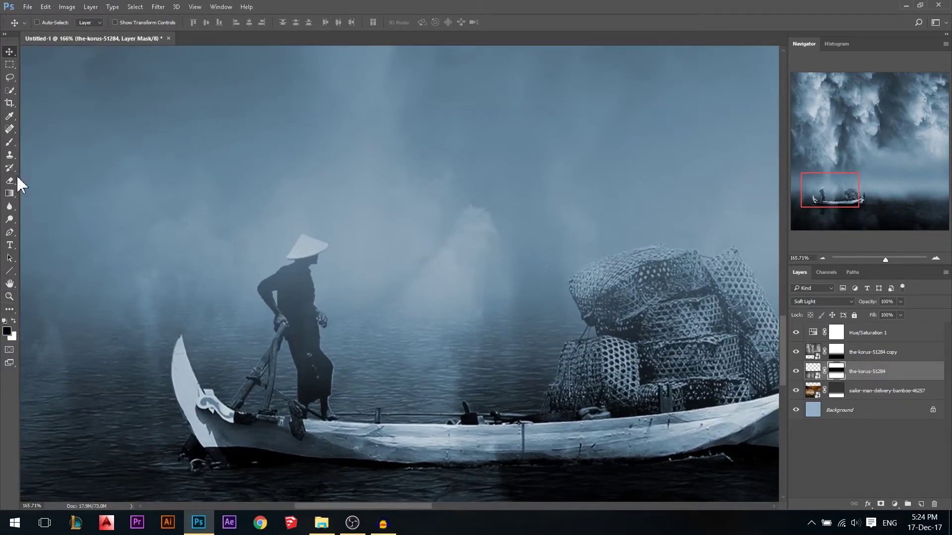
click(10, 142)
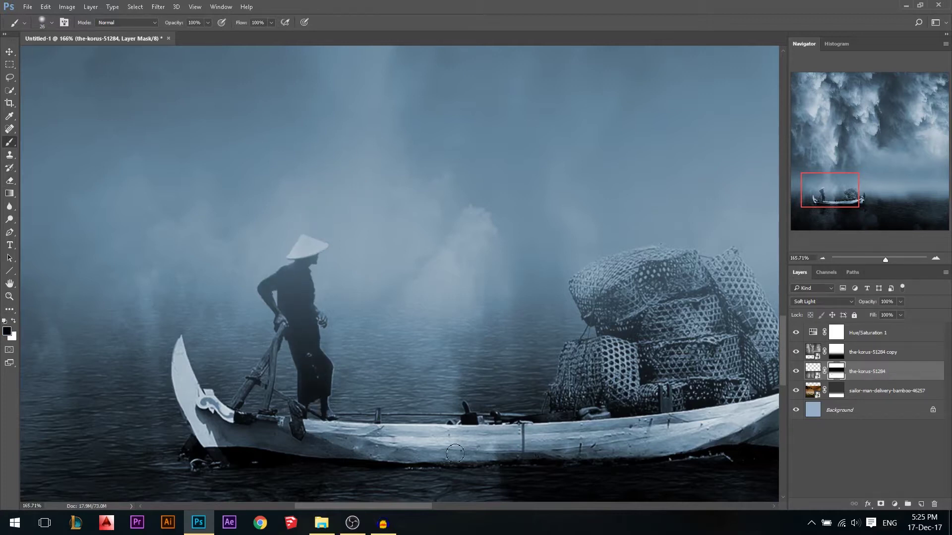
drag(455, 448, 313, 452)
alt+right_click(605, 414)
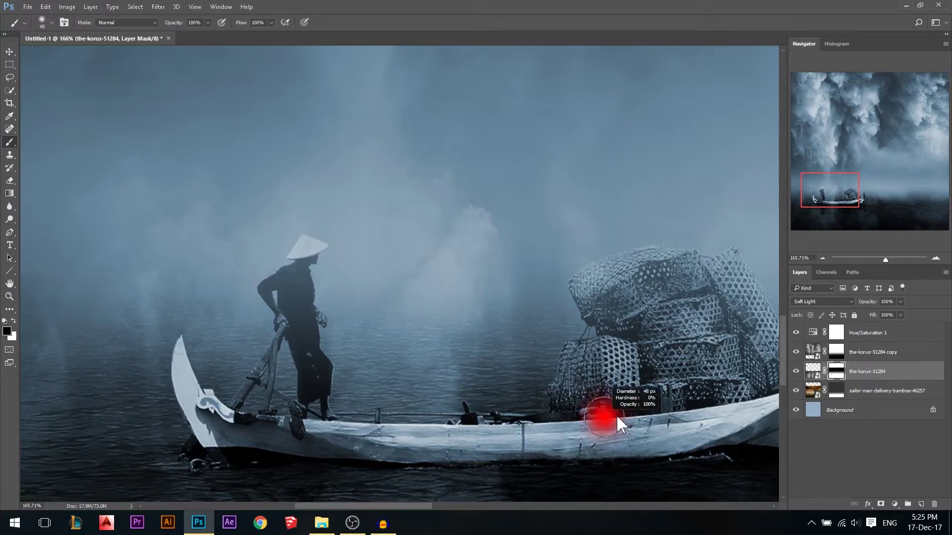
scroll(415, 357, down, 2)
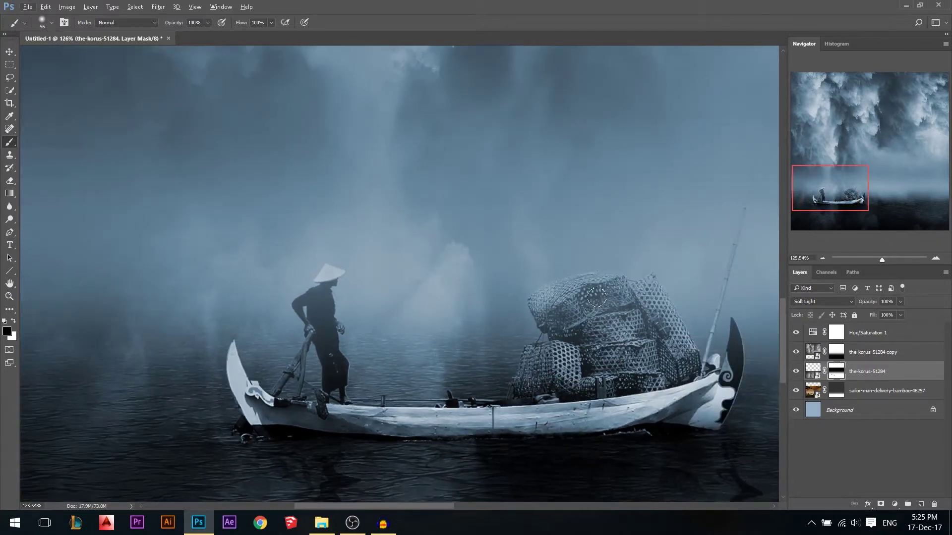
drag(543, 385, 513, 399)
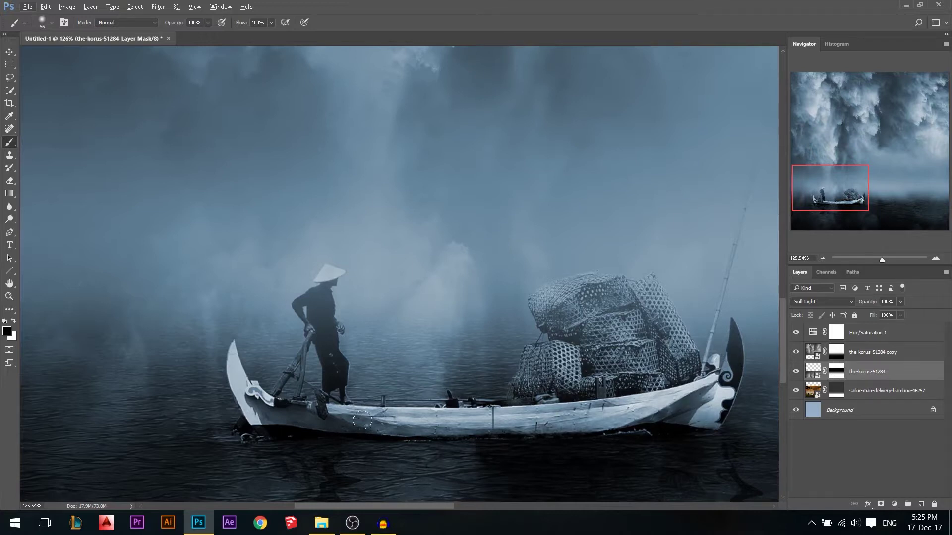
scroll(311, 413, down, 2)
alt+right_click(323, 417)
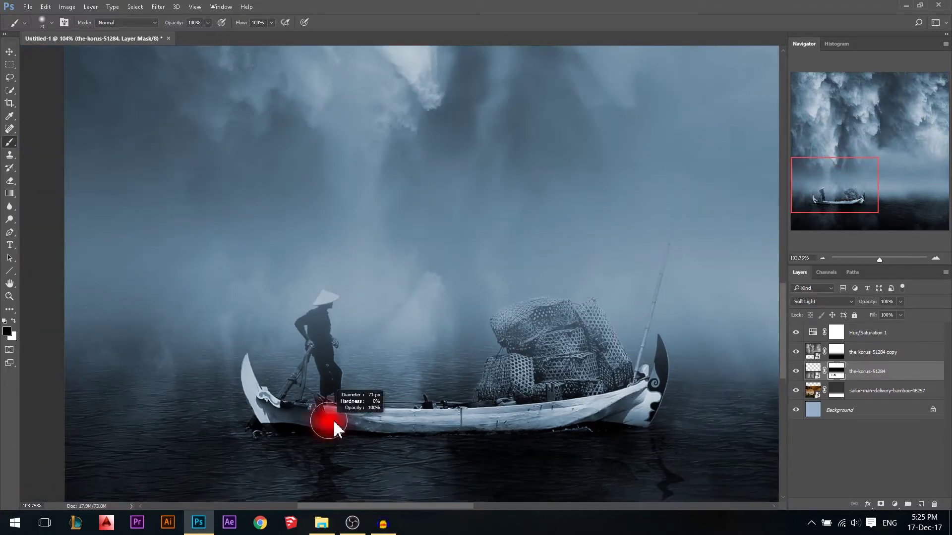
scroll(283, 297, down, 4)
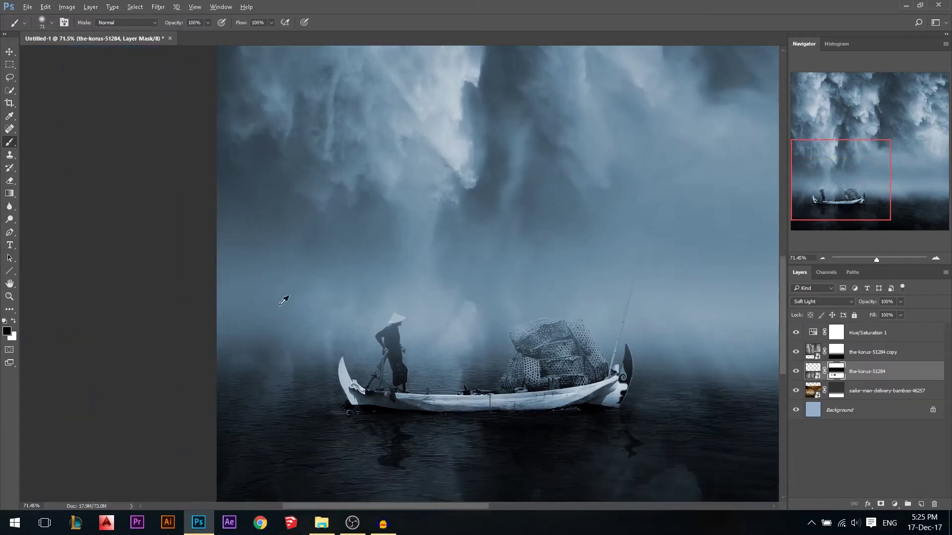
Return to the Move tool and target the-korus-51284 layer's pixels instead of its mask
click(10, 52)
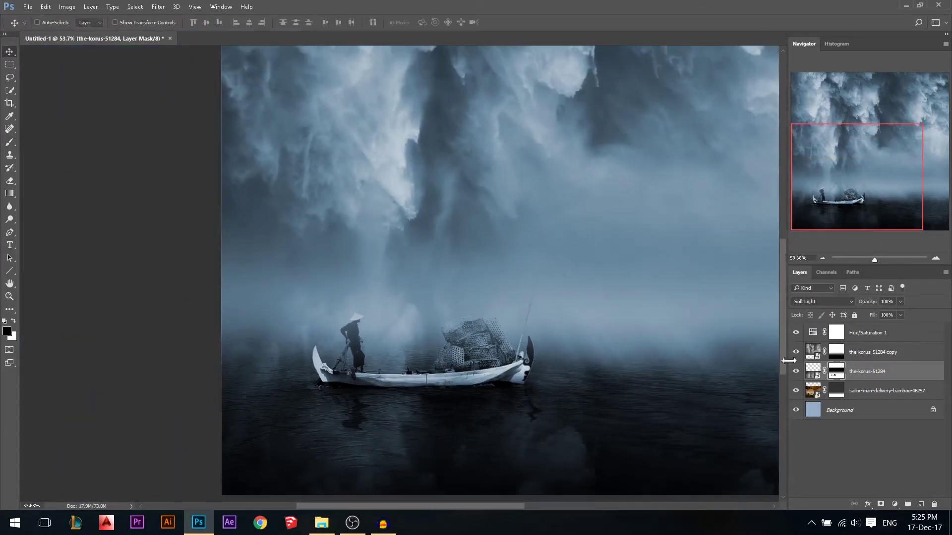
click(809, 377)
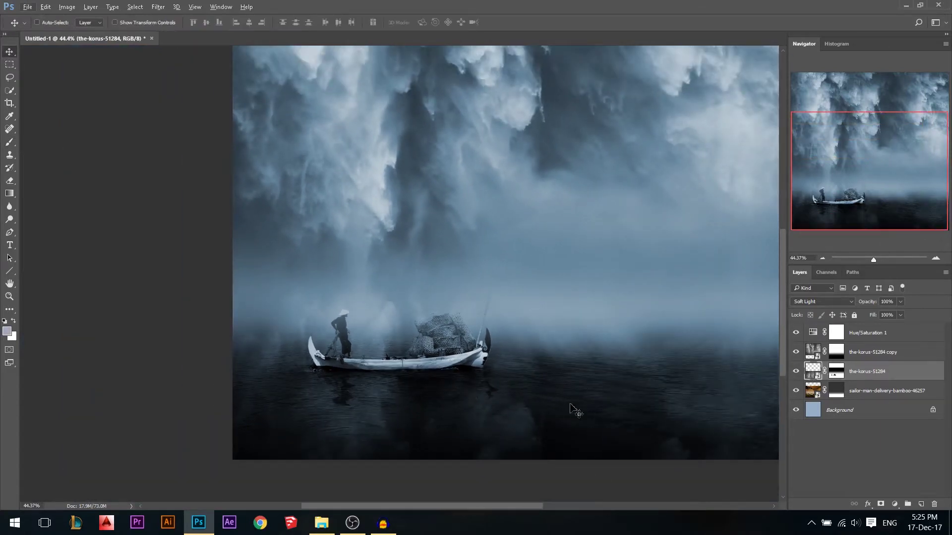
scroll(542, 423, down, 2)
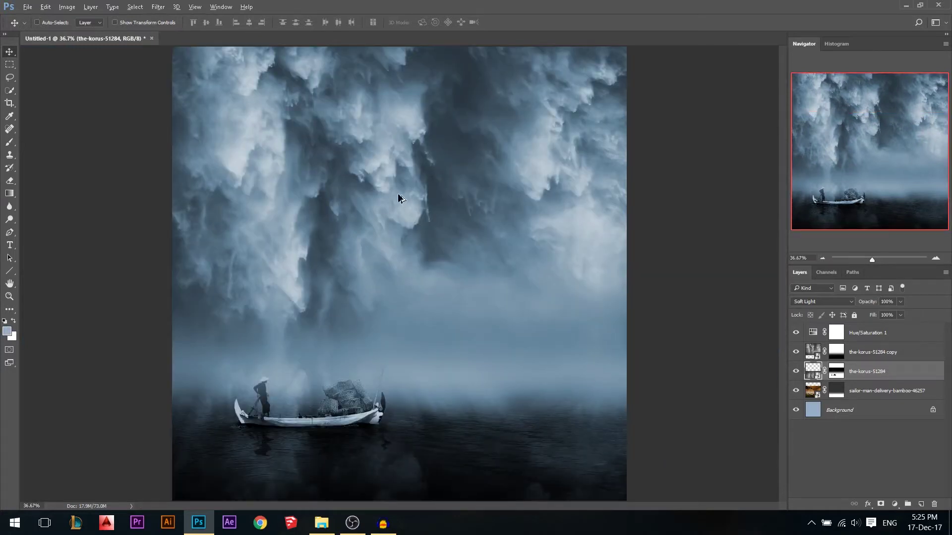
scroll(397, 198, down, 1)
scroll(362, 305, up, 1)
right_click(809, 375)
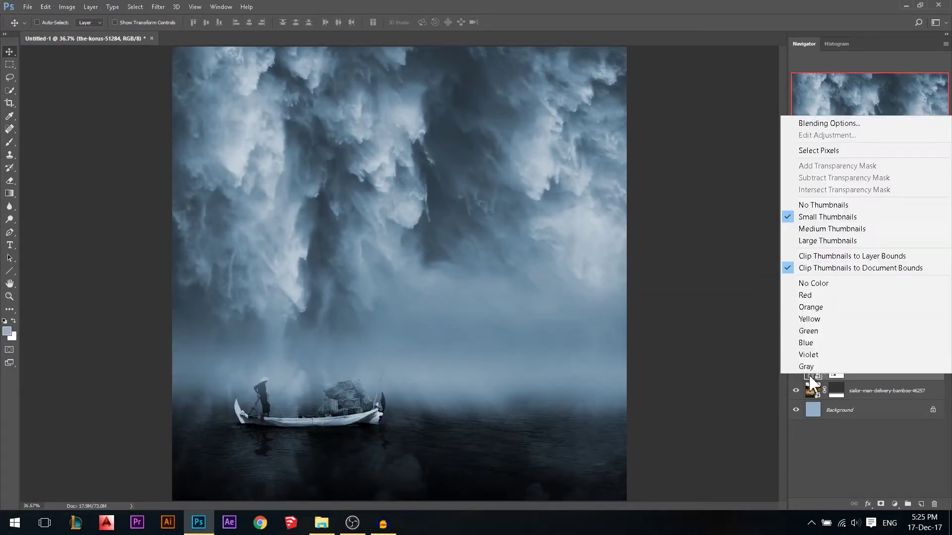
click(888, 429)
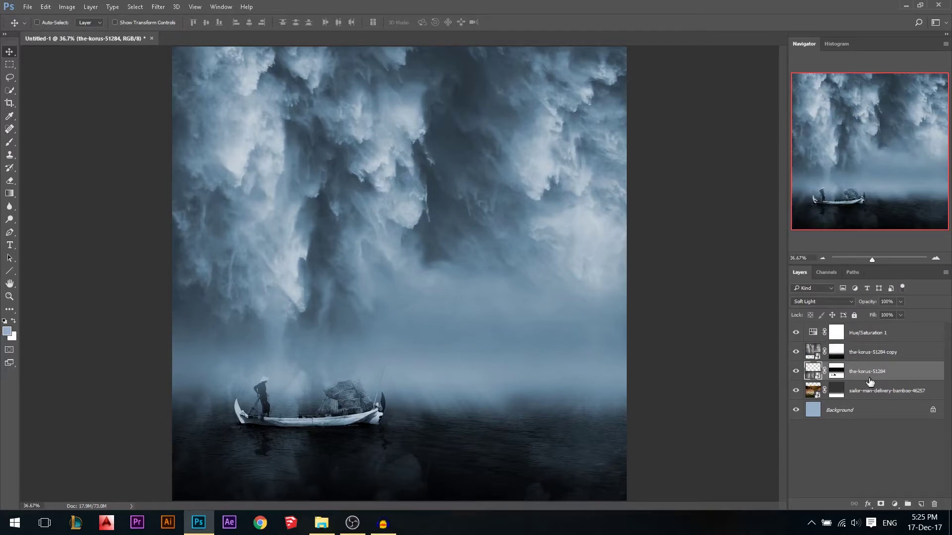
click(893, 504)
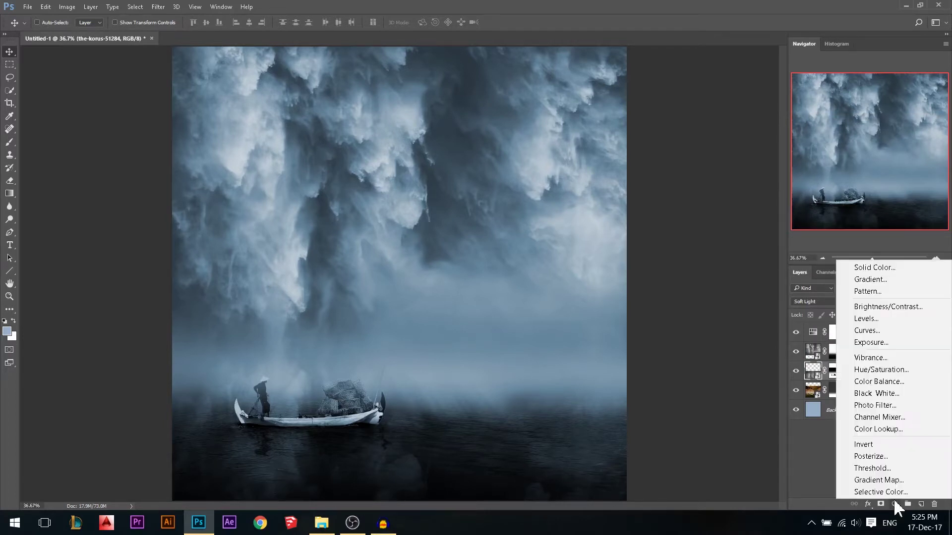
Add Curves 1 clipped to the-korus-51284, lifting the black point and bowing the curve upward
click(865, 334)
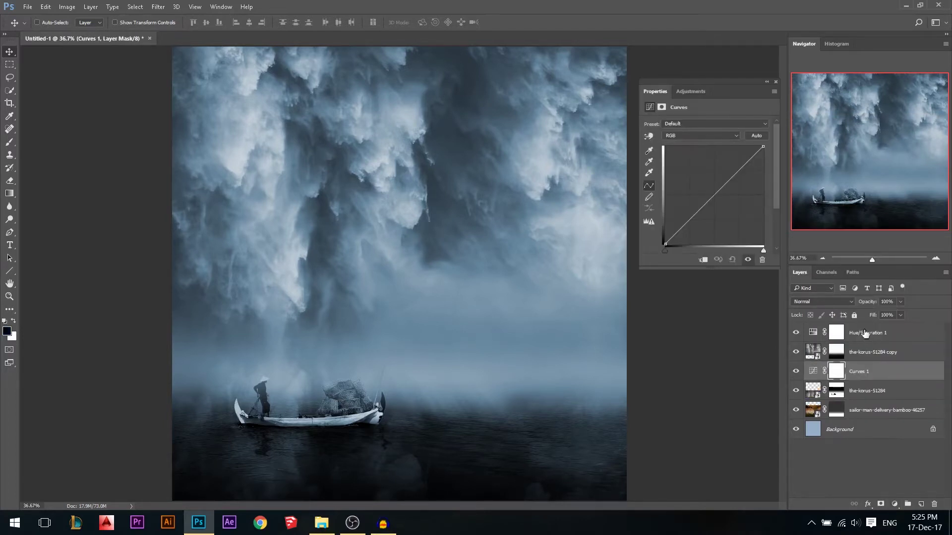
click(703, 260)
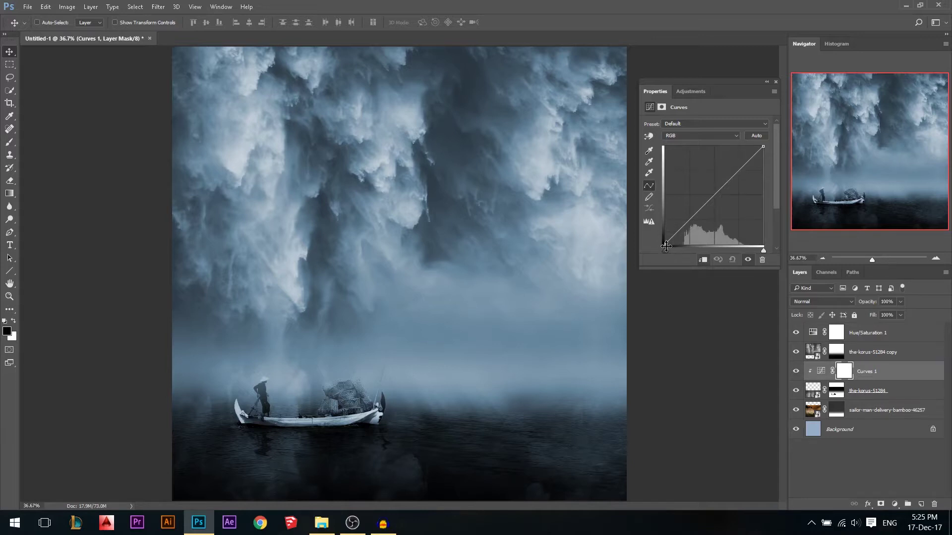
drag(665, 245, 654, 226)
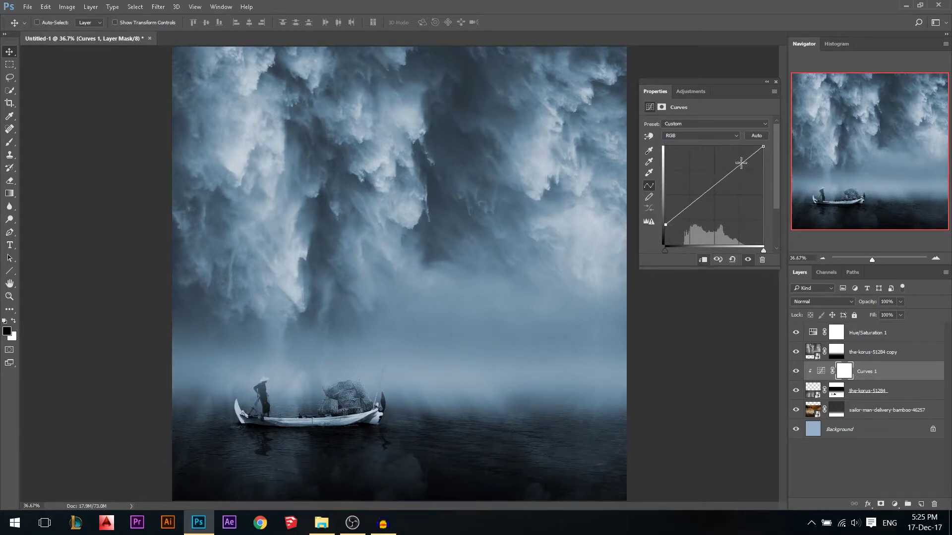
drag(741, 163, 735, 157)
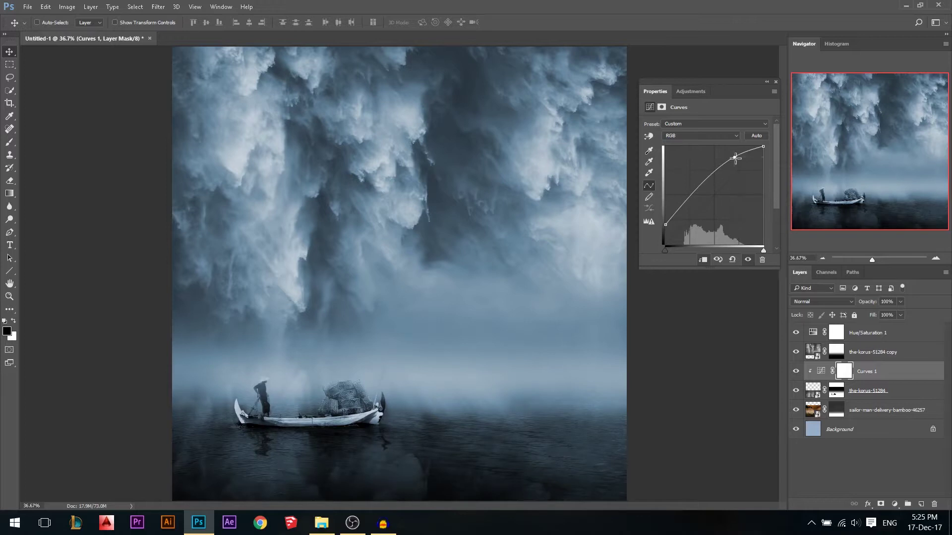
click(776, 82)
alt+scroll(446, 426, down, 2)
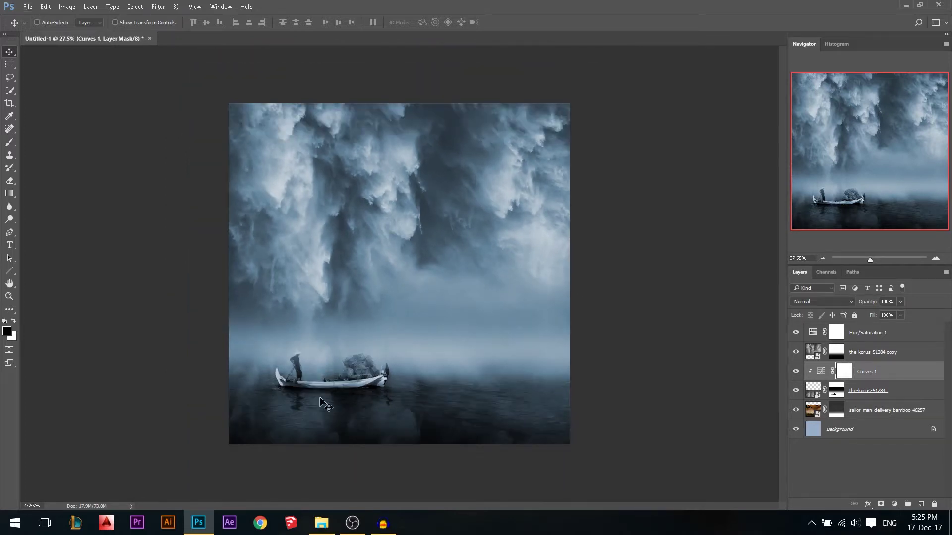
key(ctrl+plus)
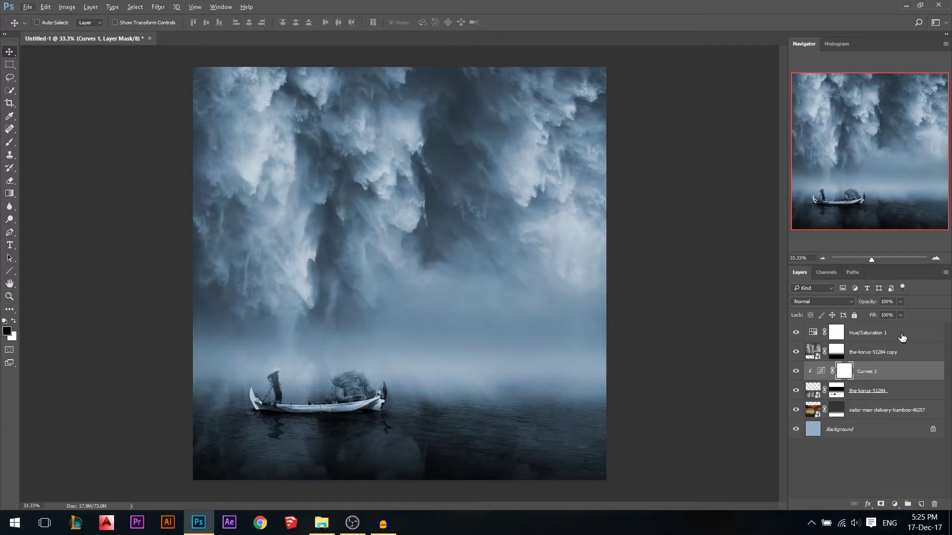
Add a Curves 2 adjustment on top and boost the Red highlights
click(883, 335)
click(895, 504)
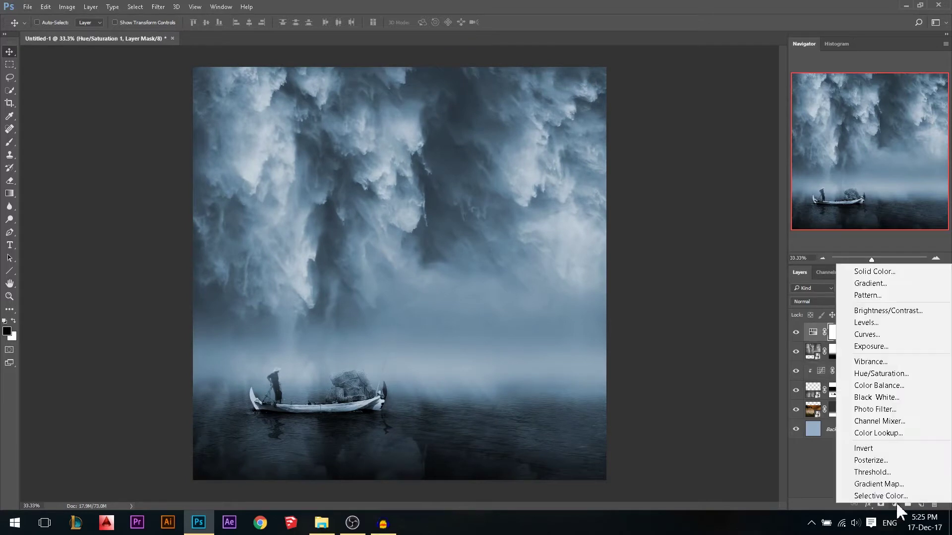
click(874, 335)
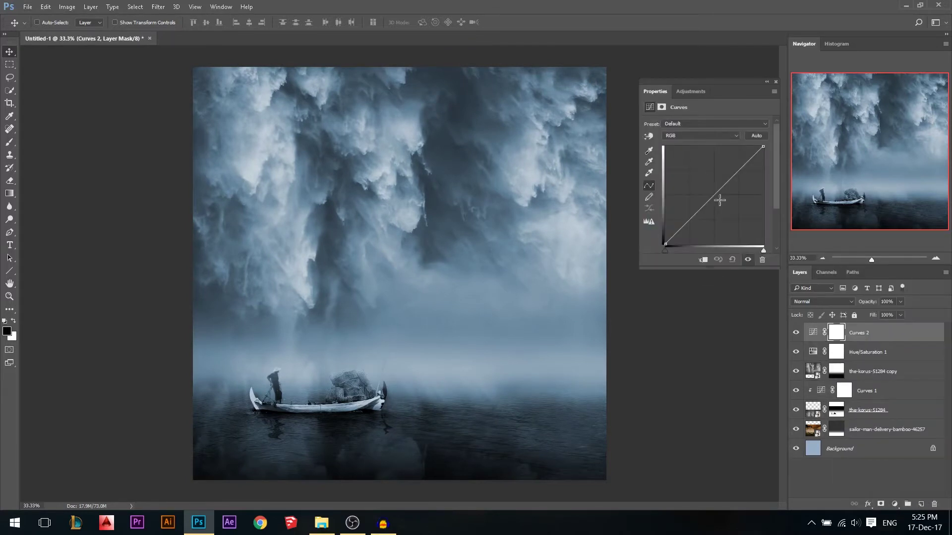
click(699, 135)
click(680, 148)
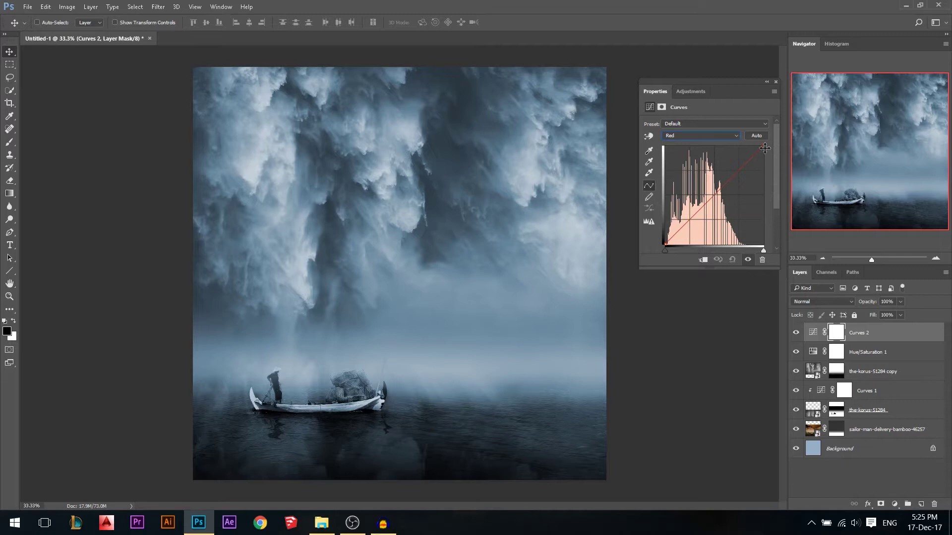
drag(765, 148, 756, 146)
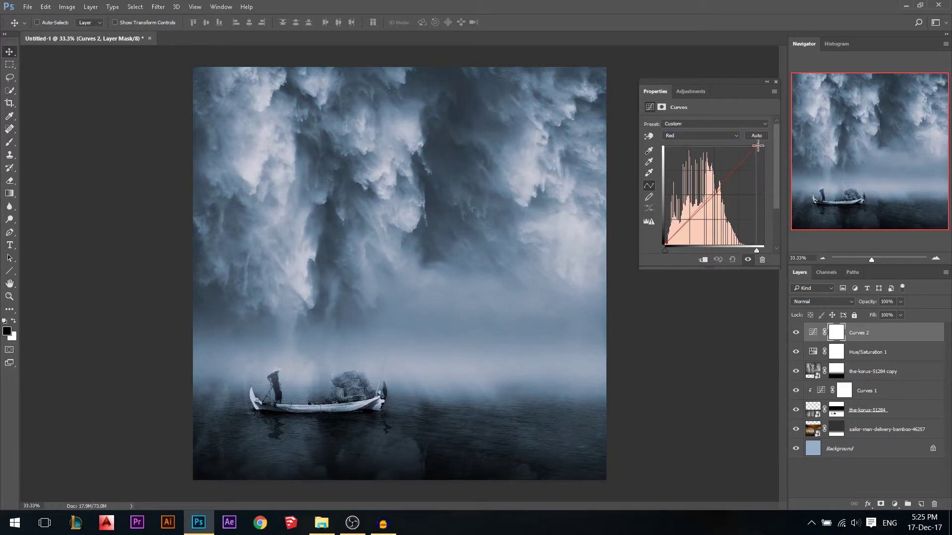
Lower the Green and Blue highlights in Curves 2 and slightly raise the Blue shadows
click(720, 135)
click(699, 156)
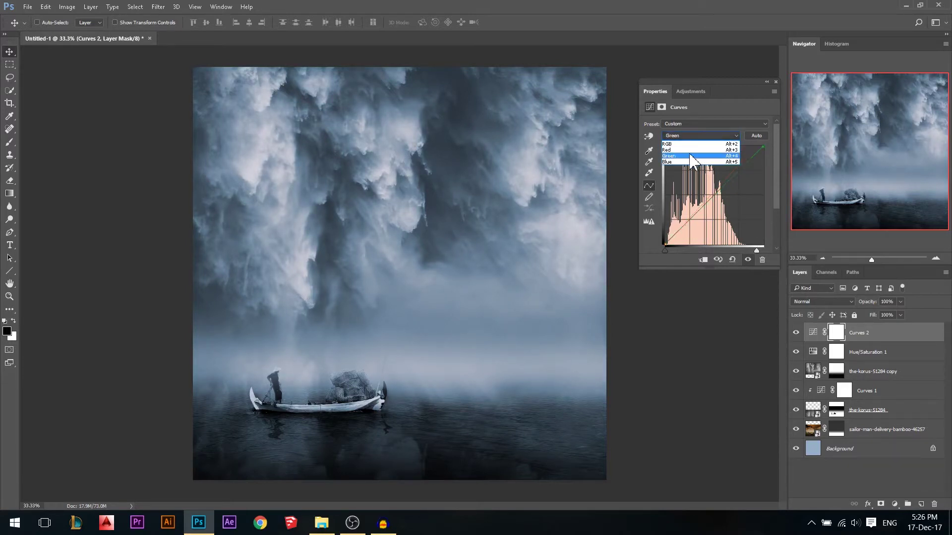
drag(764, 148, 766, 155)
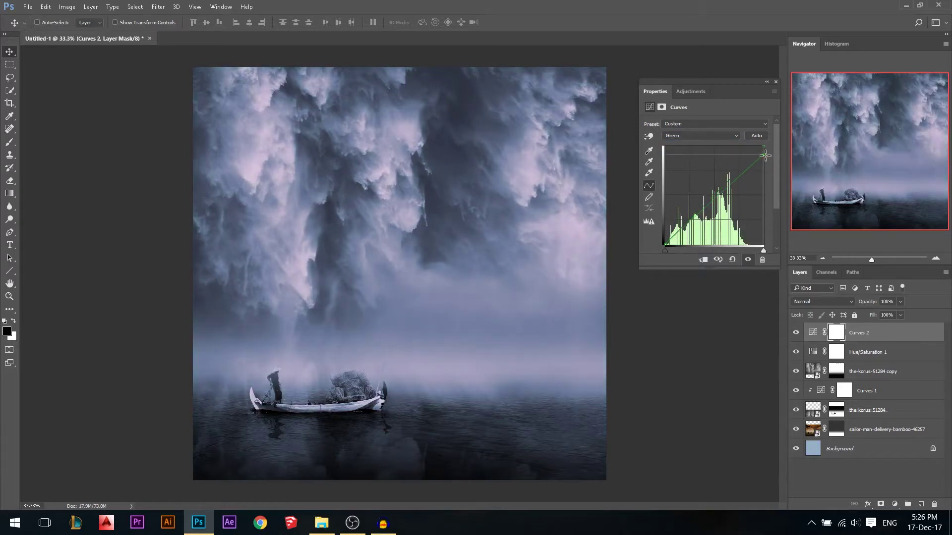
click(699, 135)
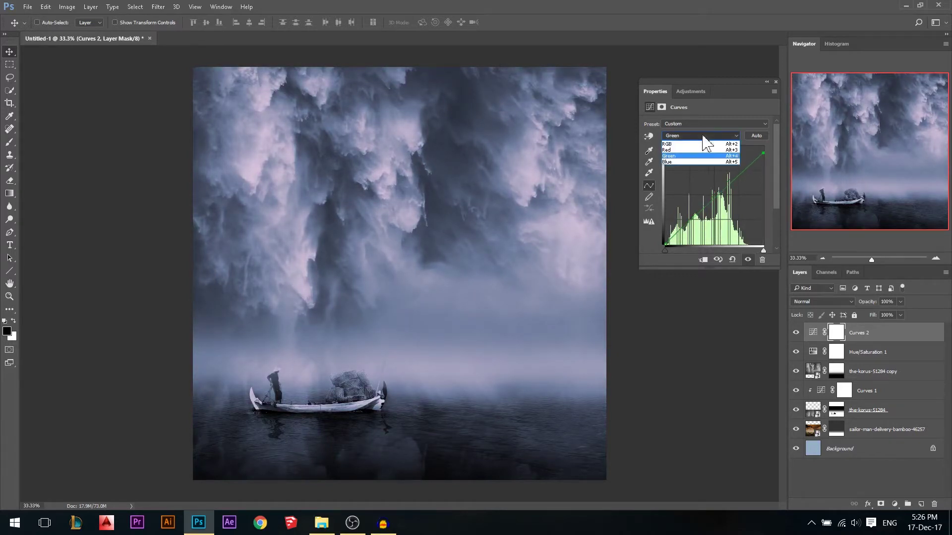
click(681, 162)
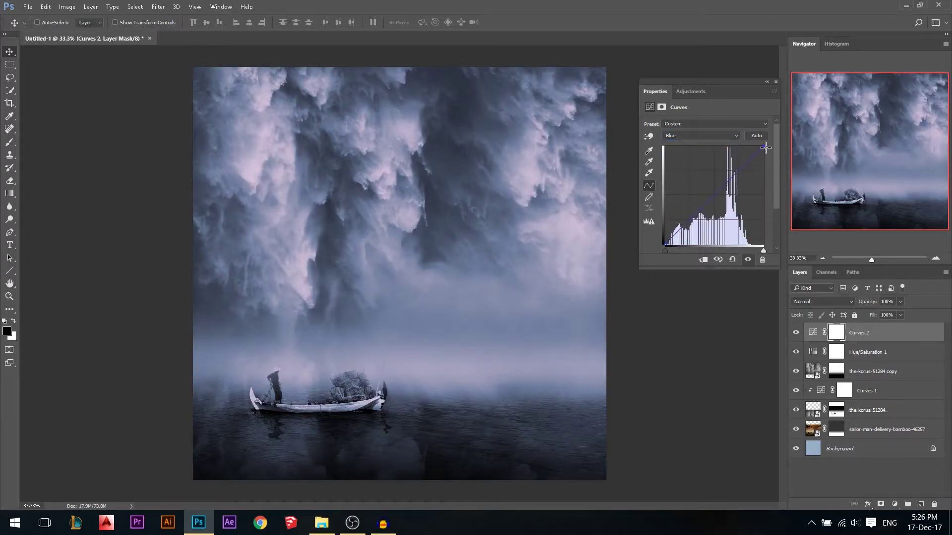
drag(769, 151, 772, 157)
drag(667, 242, 663, 242)
Cut red from the shadows in Curves 2 for a bluer tone
click(676, 136)
click(668, 150)
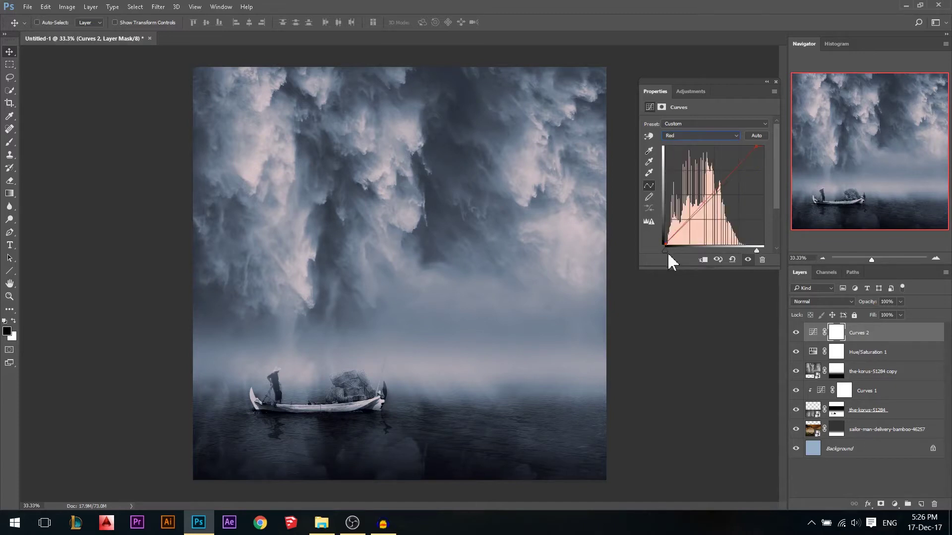
drag(664, 251, 668, 250)
click(776, 81)
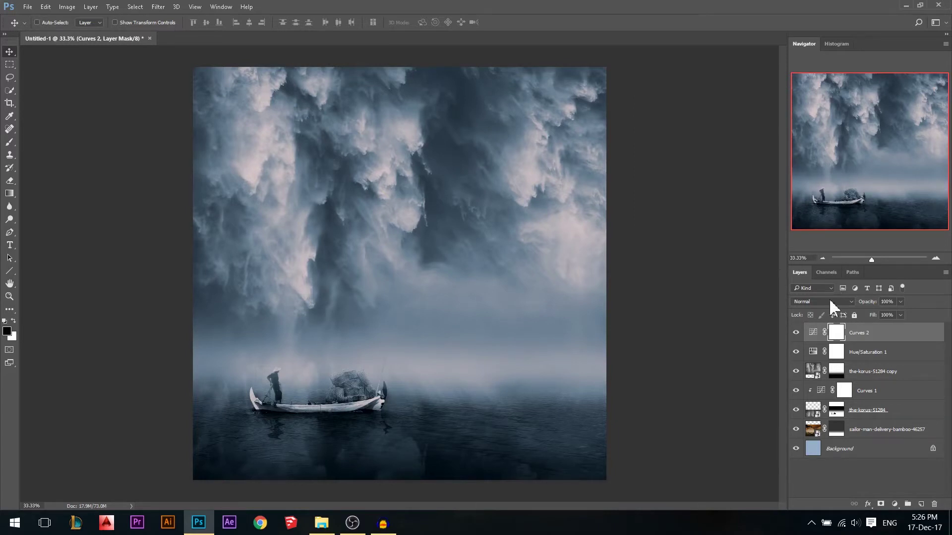
Toggle Curves 2 off and on to compare the grade, then view the whole image
click(796, 332)
click(796, 332)
click(796, 333)
click(796, 332)
key(ctrl+minus)
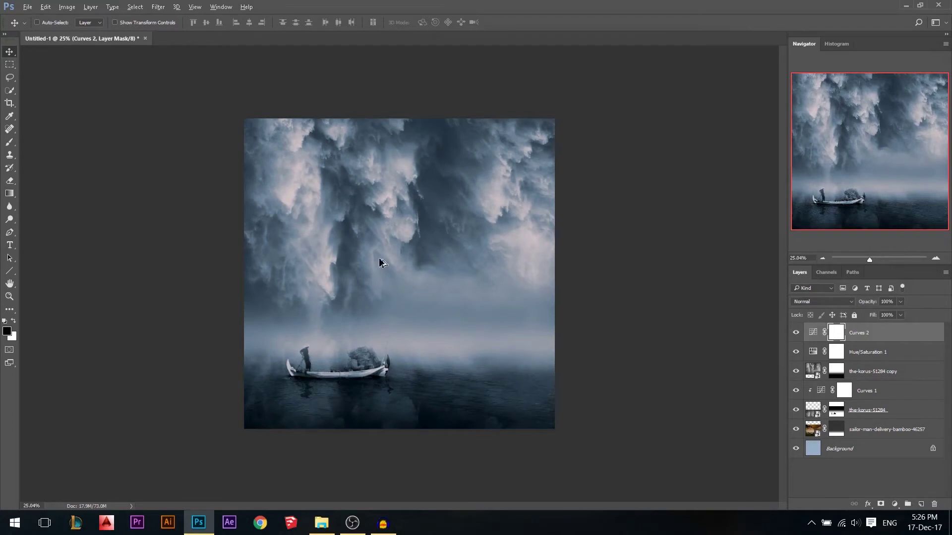
scroll(283, 280, up, 1)
scroll(319, 242, up, 1)
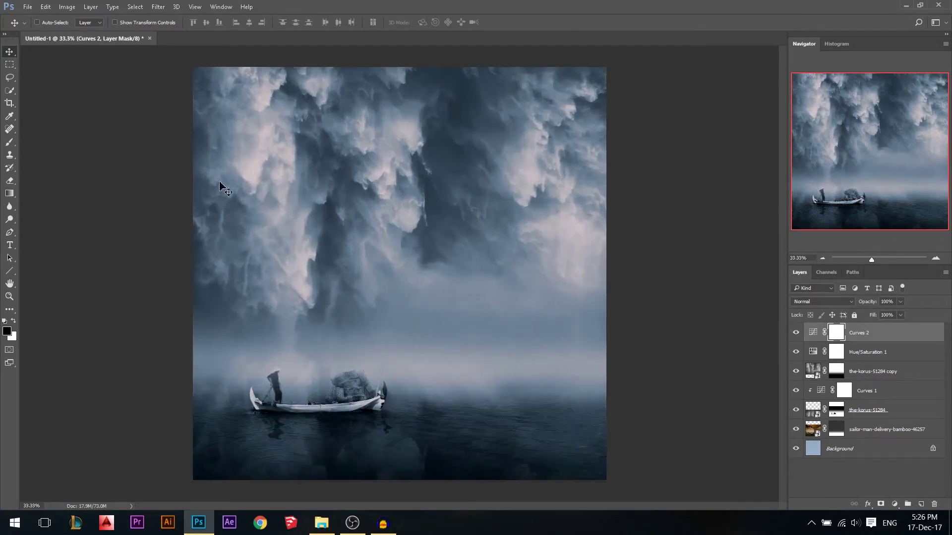
scroll(347, 278, up, 1)
scroll(512, 372, down, 1)
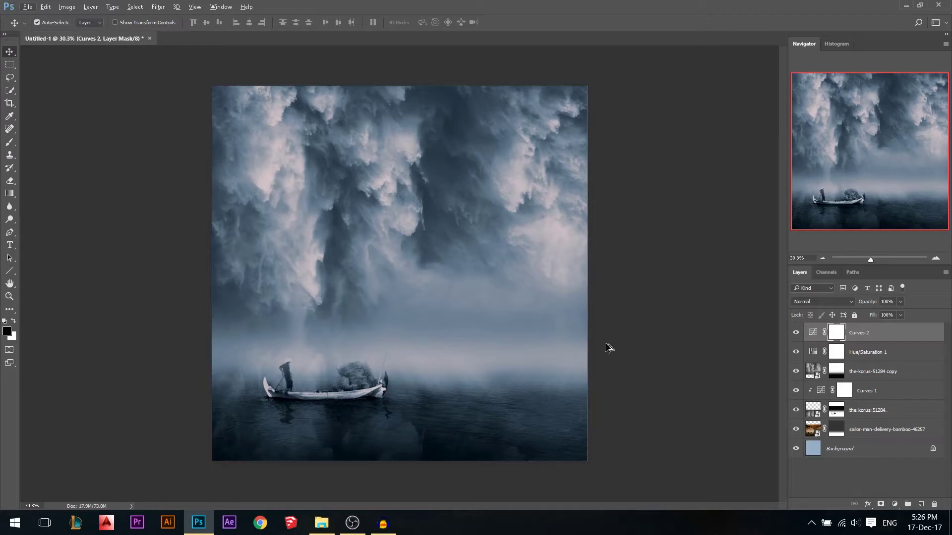
Stamp all visible layers into a new merged Layer 1 at the top of the stack
key(ctrl+shift+alt+e)
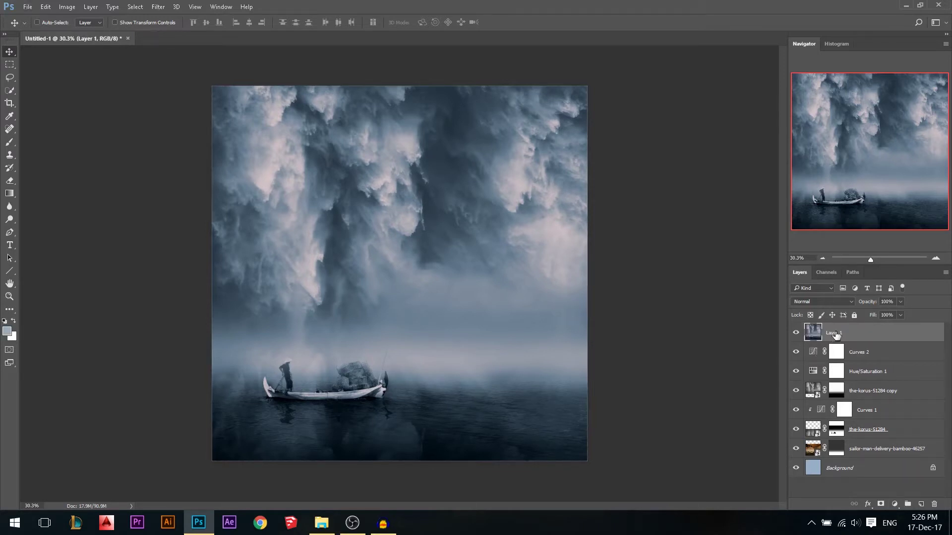
drag(436, 293, 519, 228)
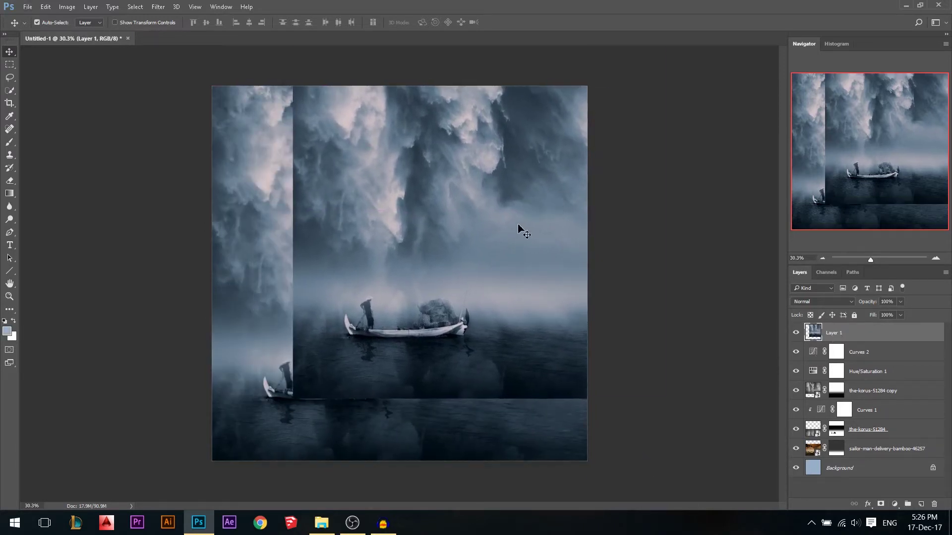
key(ctrl+z)
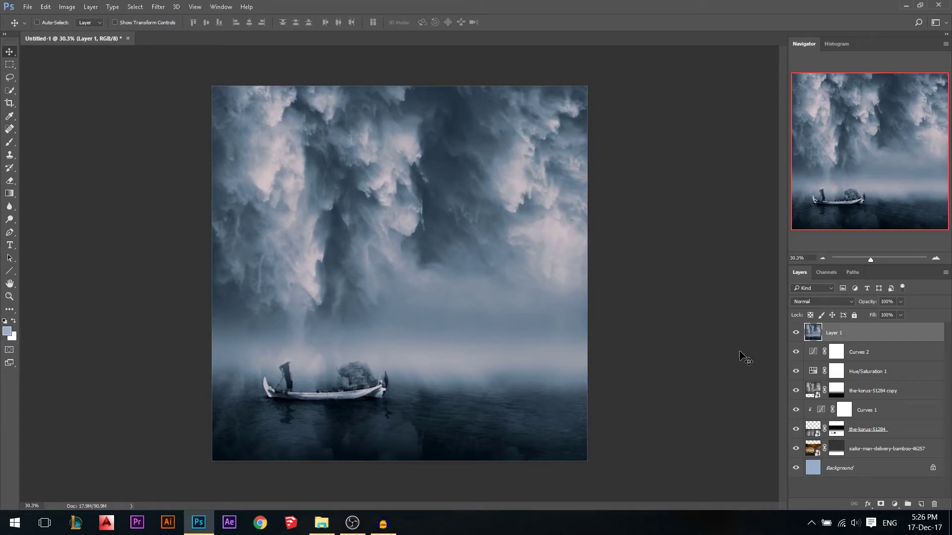
In Camera Raw, lift shadows, add +20 clarity, raise exposure to +0.55, and lower highlights
click(158, 7)
click(203, 77)
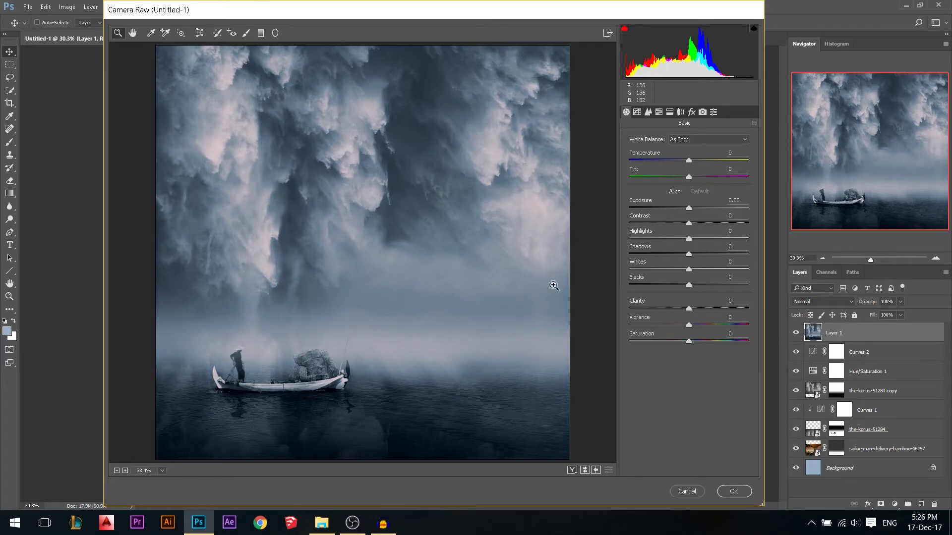
drag(693, 253, 697, 253)
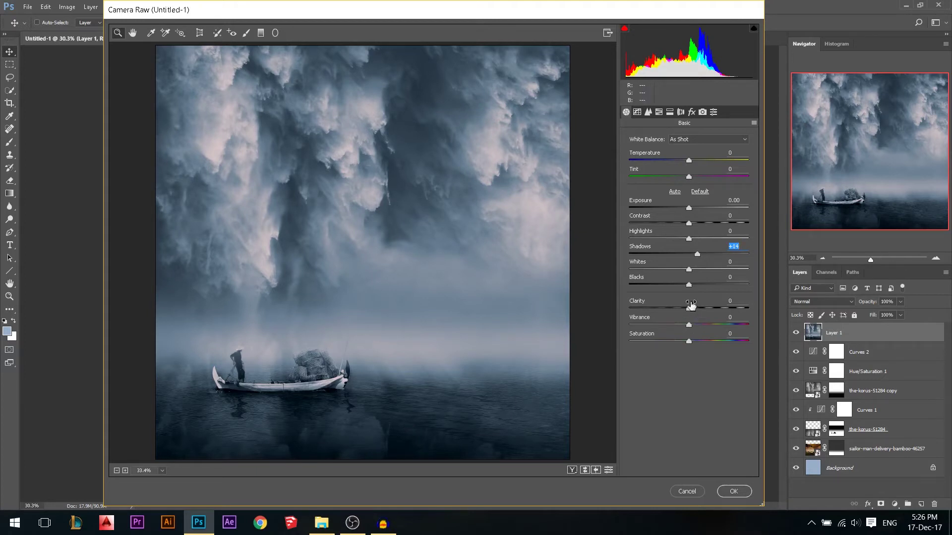
drag(690, 305, 700, 305)
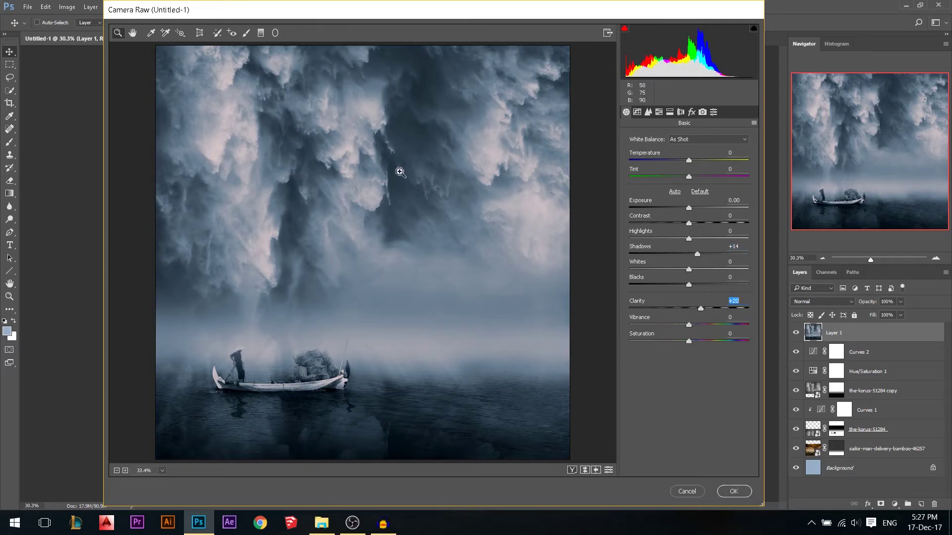
drag(690, 202, 696, 202)
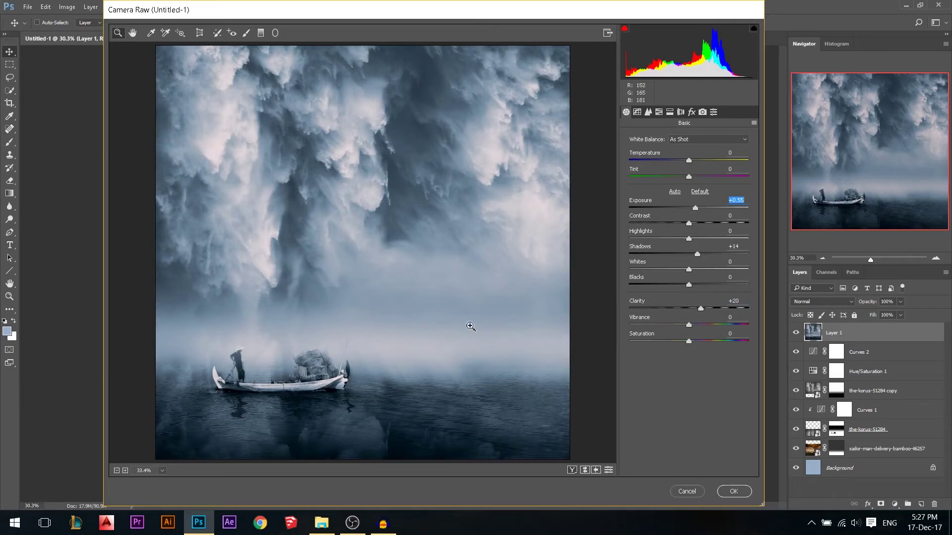
drag(688, 239, 673, 270)
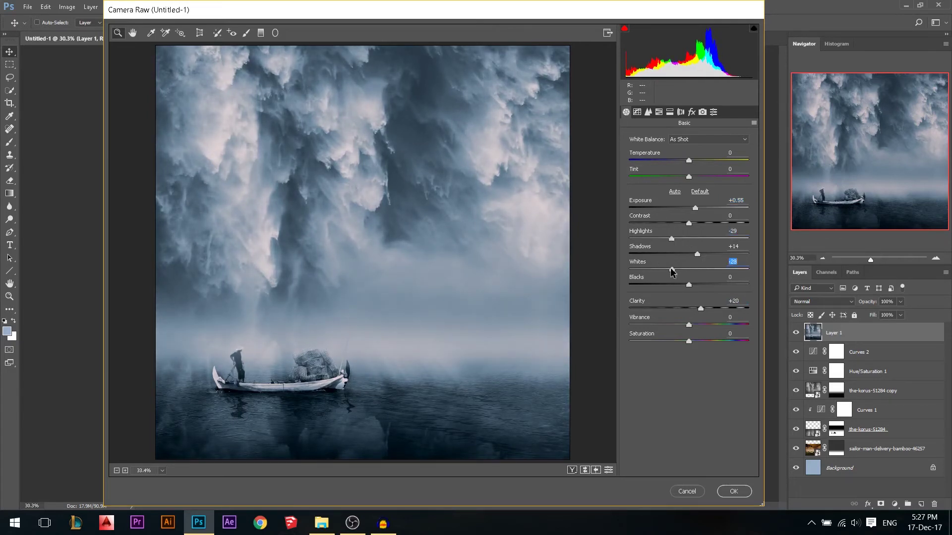
Add a −31 post-crop vignette to darken the corners and apply the Camera Raw edits
click(692, 112)
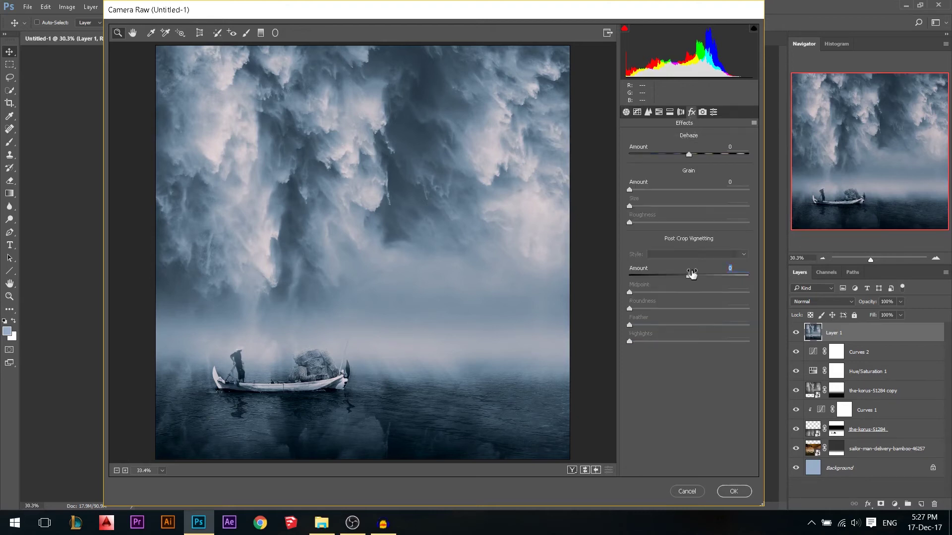
drag(692, 273, 676, 269)
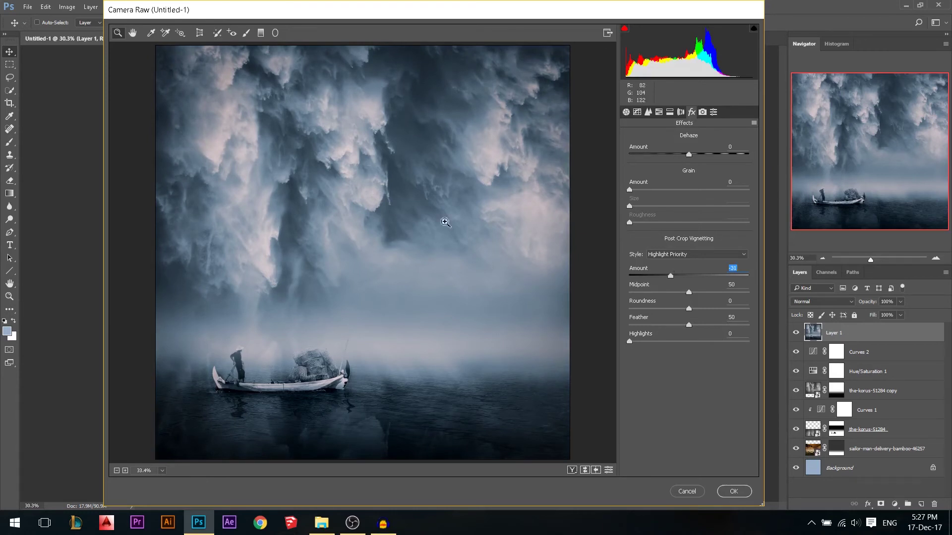
click(733, 491)
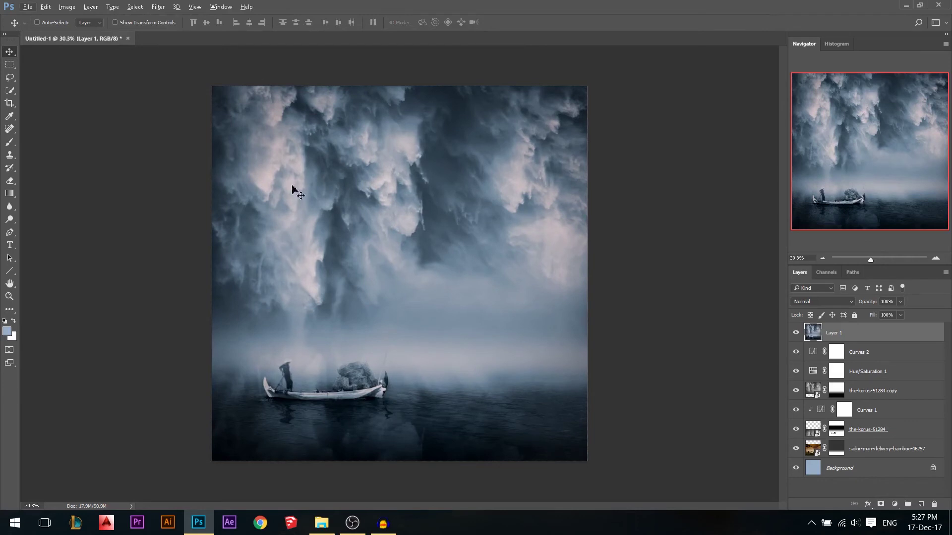
Save a JPEG copy named 'Avalanche Tutorial' in the Avalanche folder at maximum quality 12
click(27, 8)
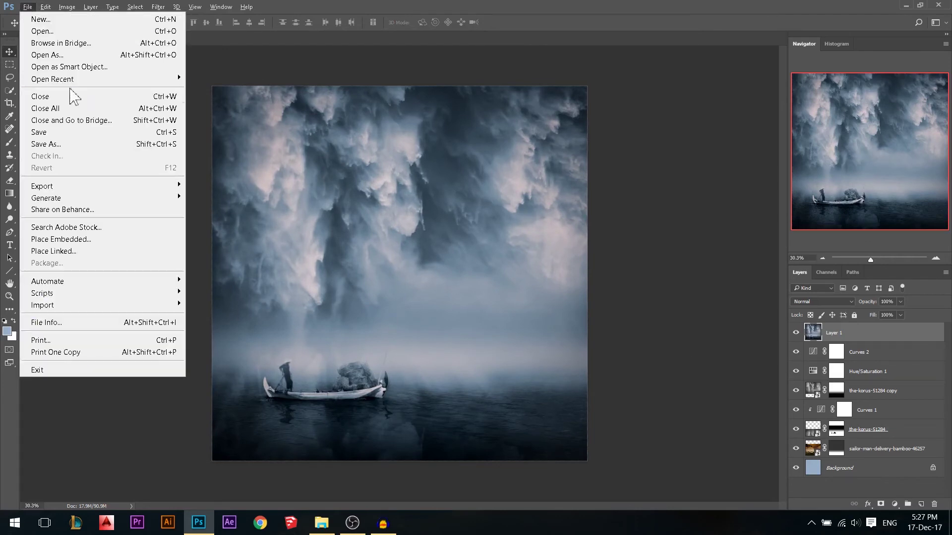
click(79, 145)
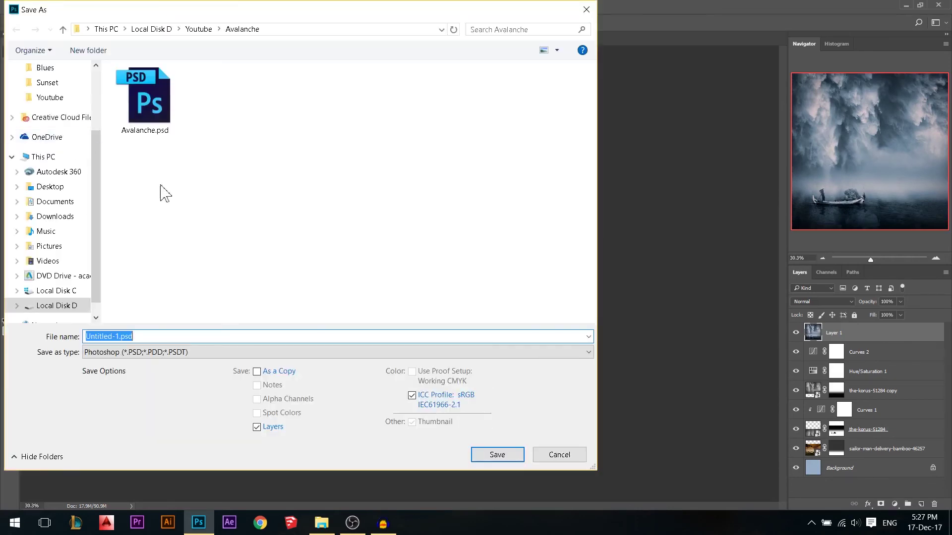
click(213, 353)
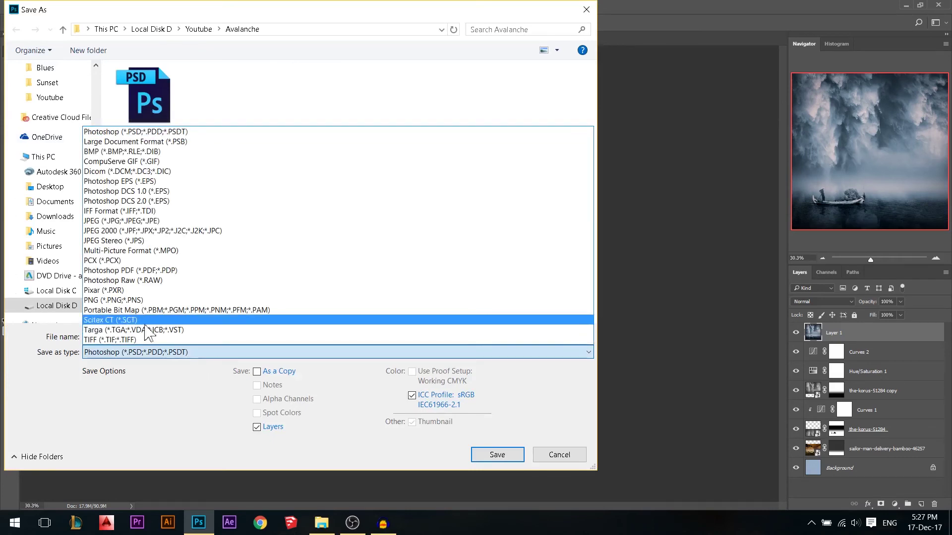
click(142, 222)
triple_click(317, 338)
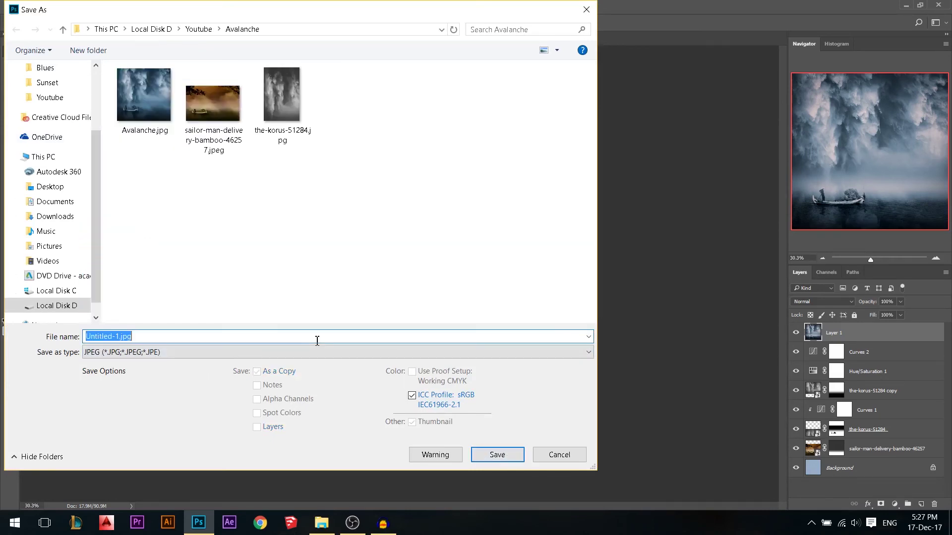
text(Avalanche )
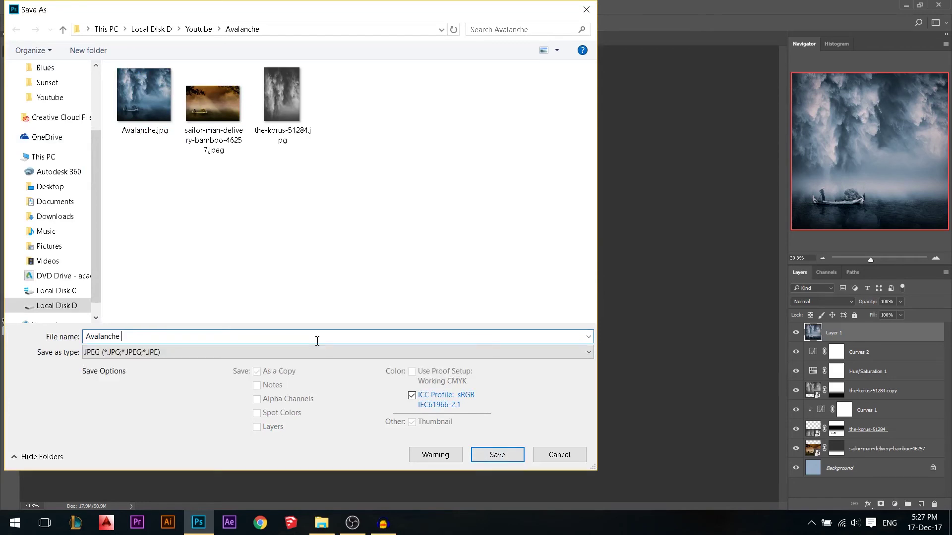
text(Tutorial)
key(Return)
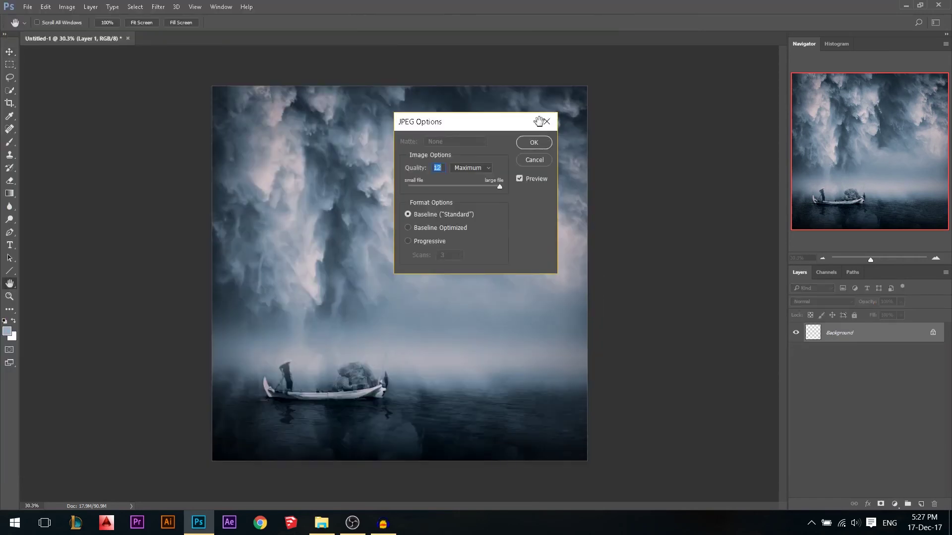
click(534, 143)
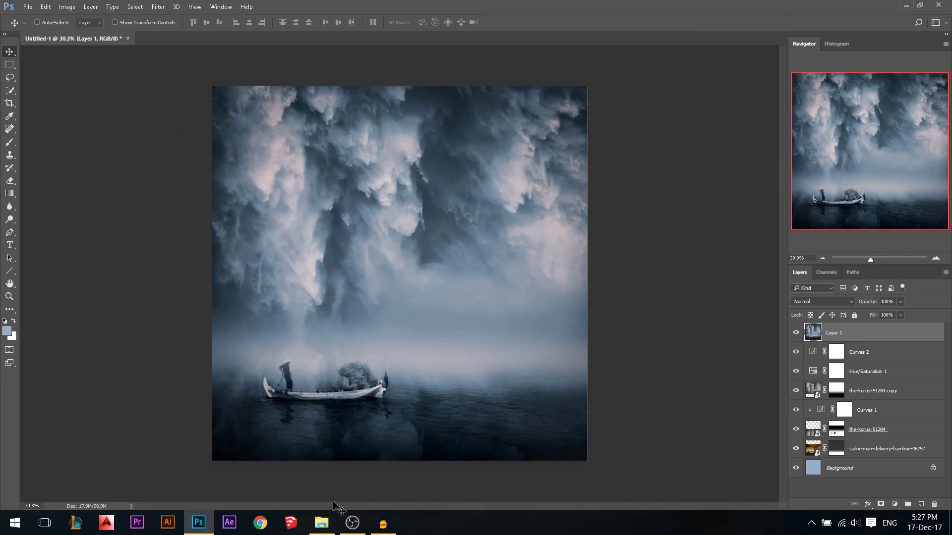
Drag Avalanche Tutorial.jpg from the Avalanche folder into Photoshop, opening it as a second document
click(322, 522)
click(319, 206)
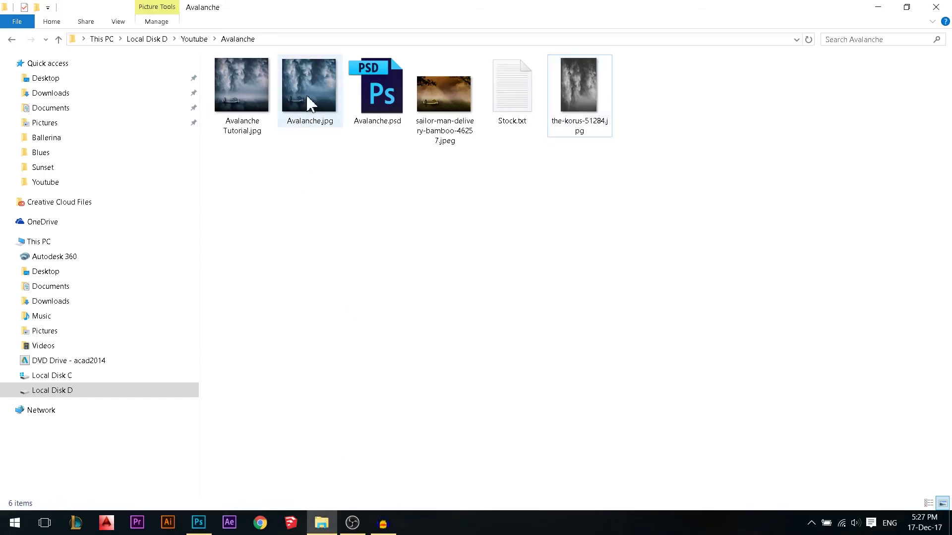
drag(249, 121, 354, 185)
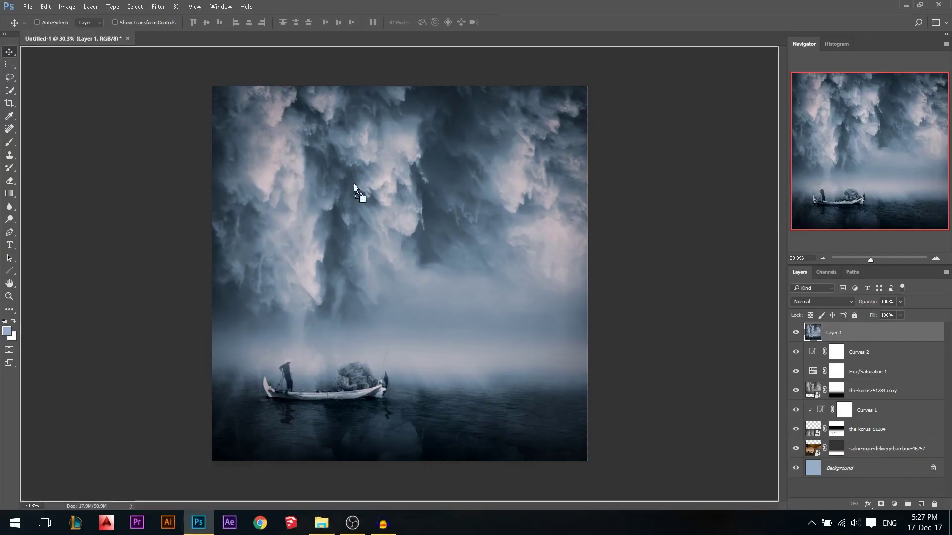
drag(311, 46, 308, 37)
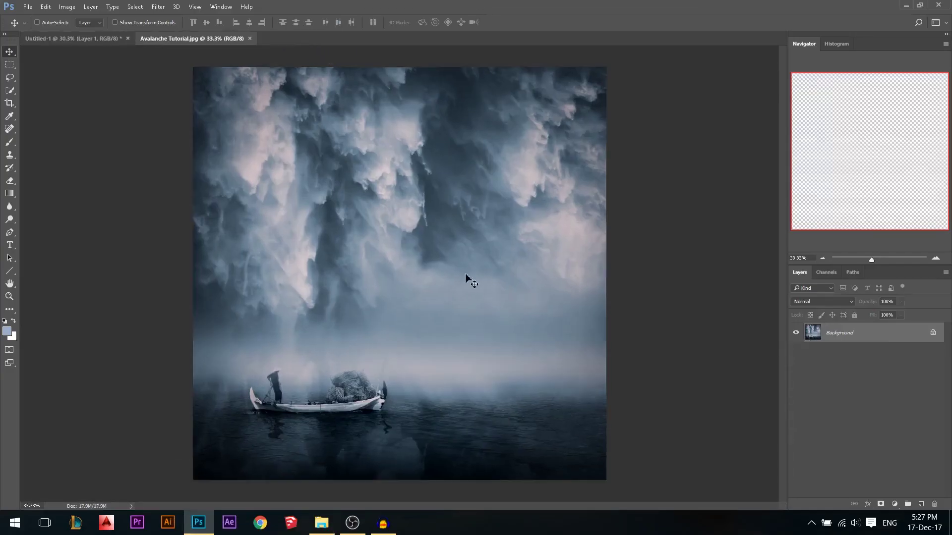